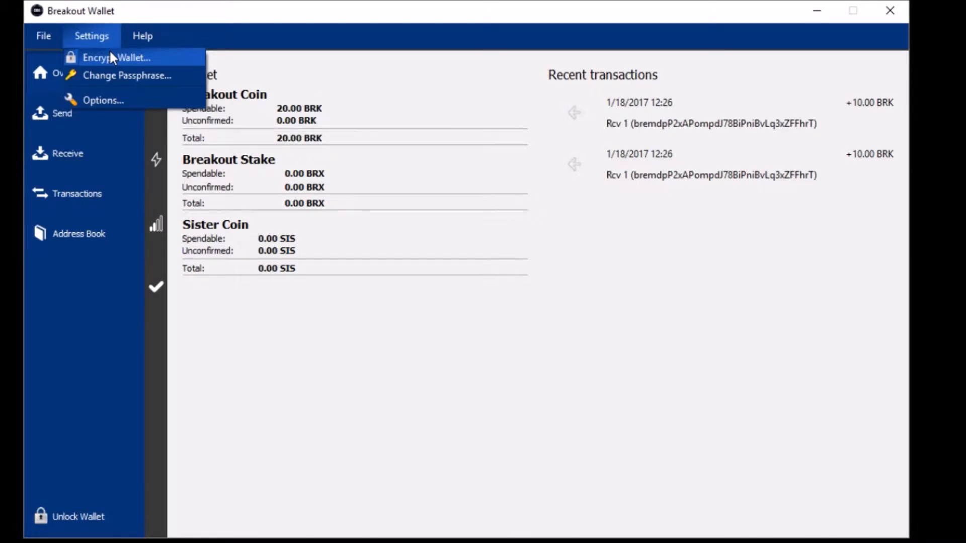
left_click(124, 75)
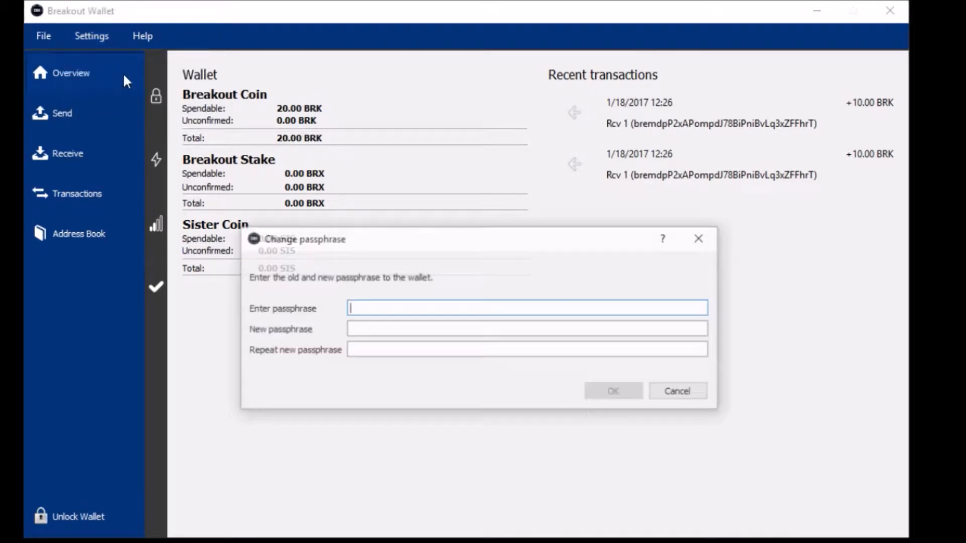
left_click(359, 349)
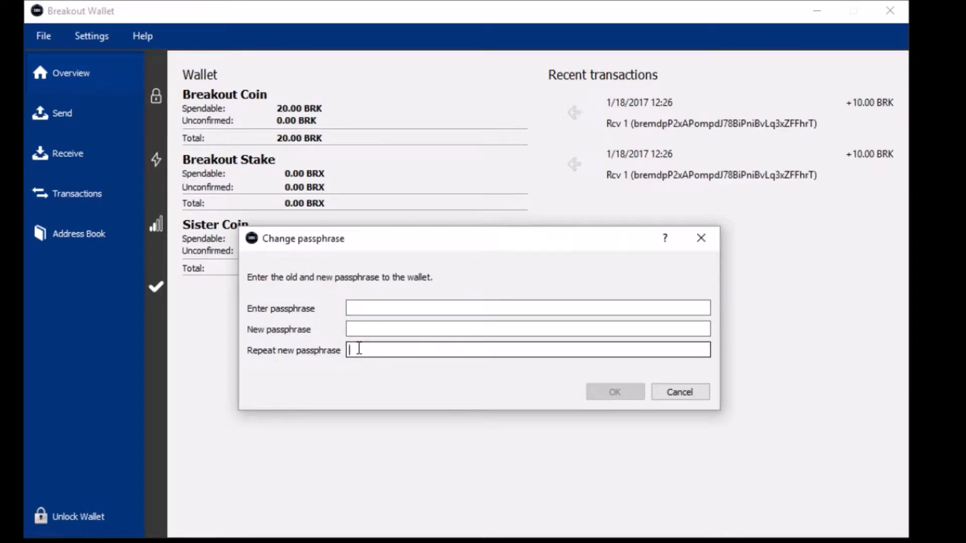
left_click(701, 393)
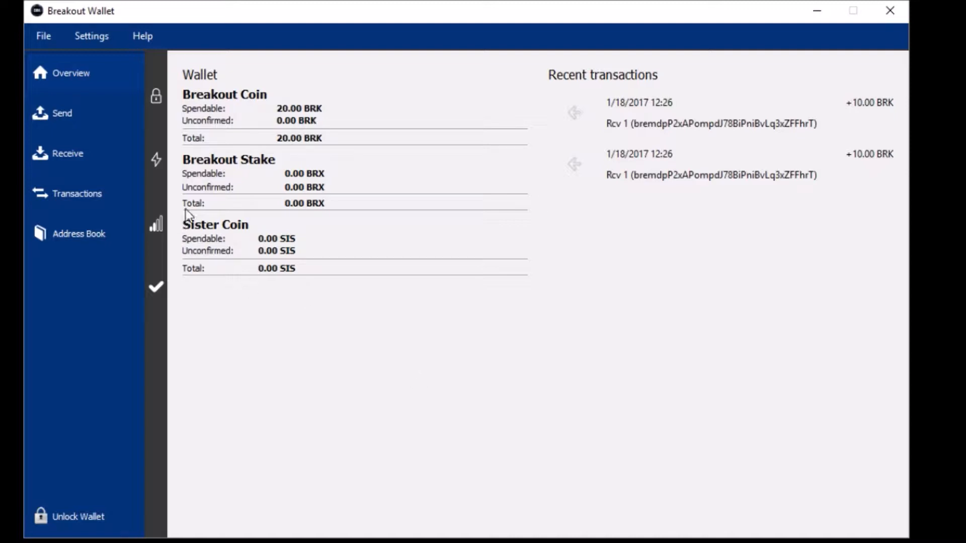
- Open the File menu to show the backup, export and rebuild wallet options
left_click(44, 36)
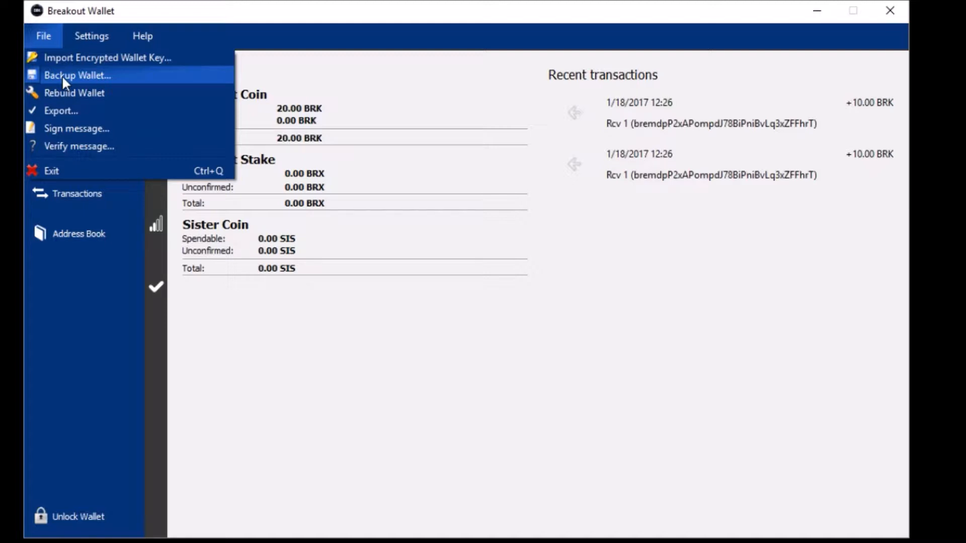
- Back up the wallet as breakouttwo11917.dat in the Desktop's New folder
left_click(62, 74)
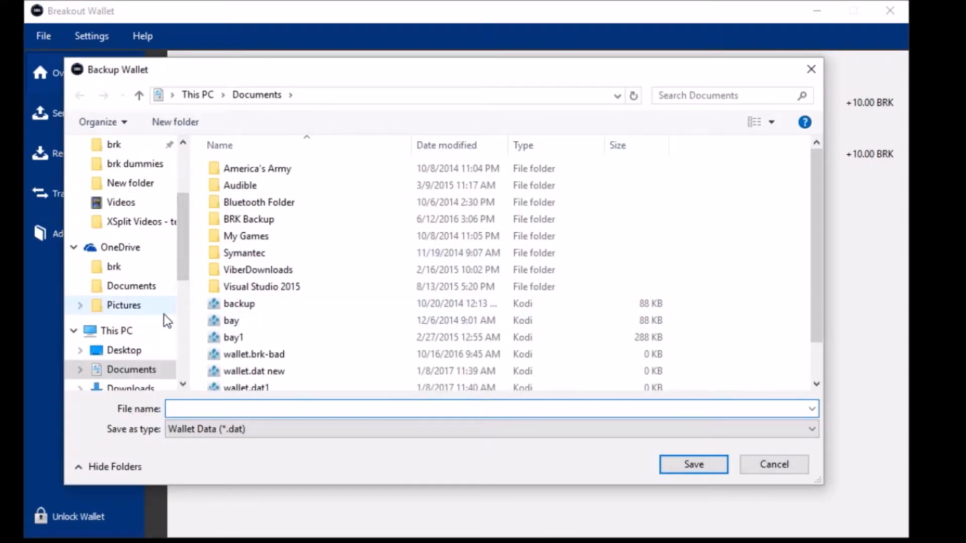
left_click(129, 350)
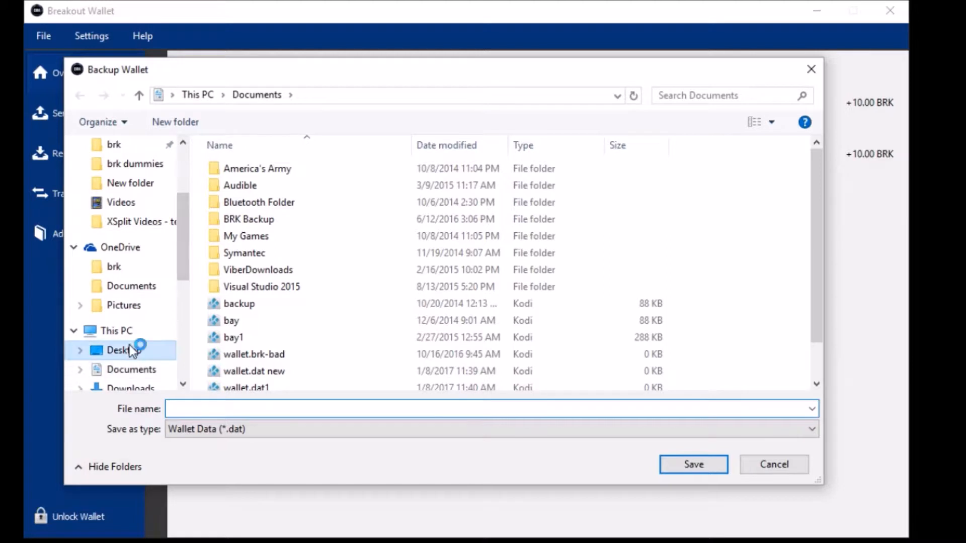
double_click(409, 194)
left_click(300, 406)
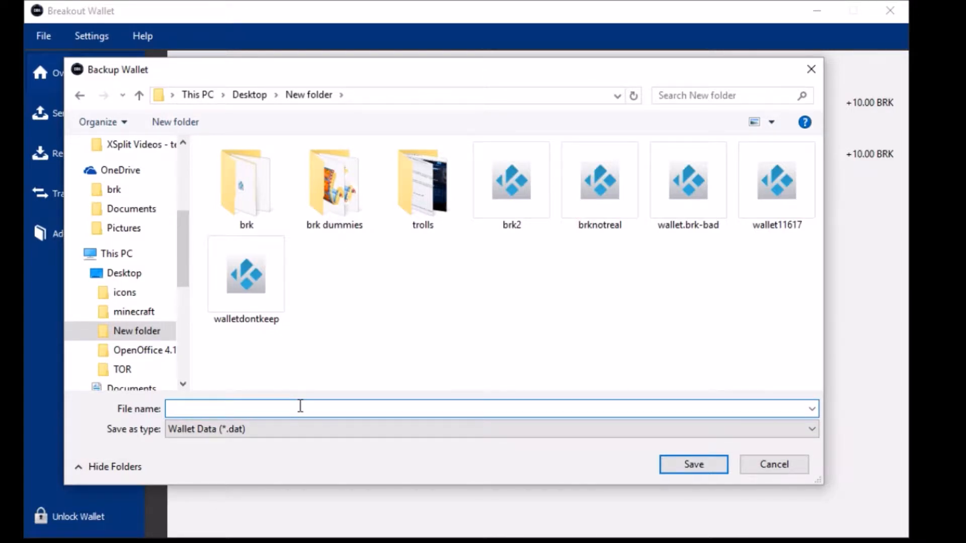
type("11917")
left_click(171, 408)
type("breakoutbad")
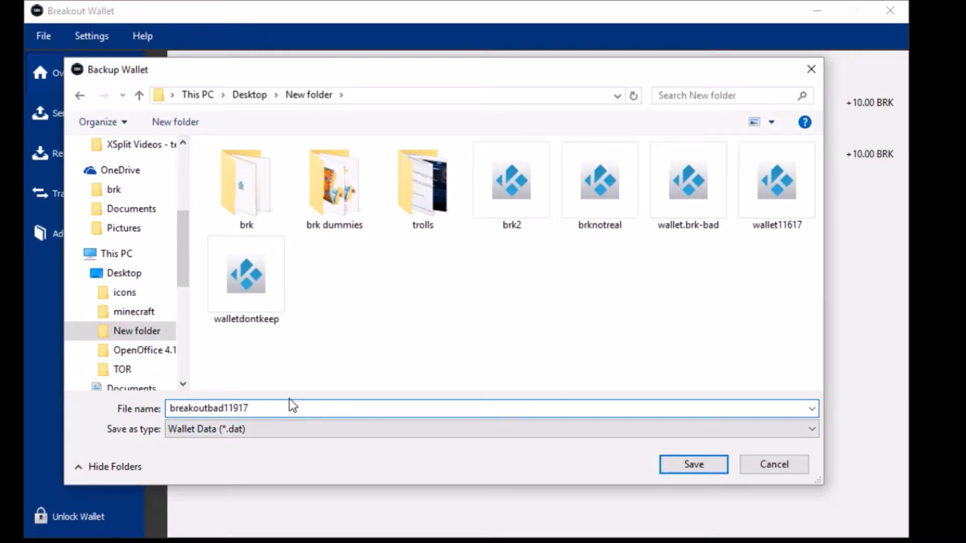
key("BackSpace")
key("BackSpace")
key("BackSpace")
type("two")
left_click(683, 460)
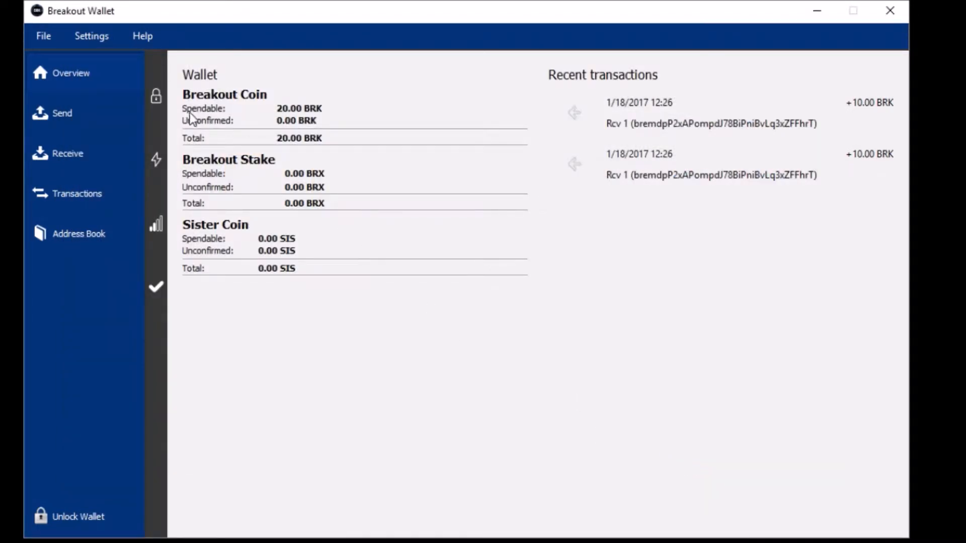
left_click(54, 47)
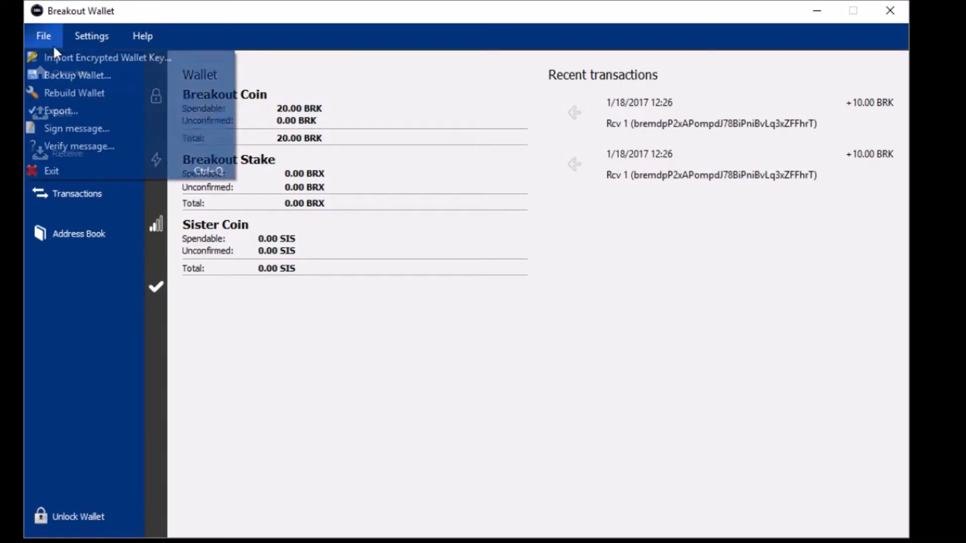
left_click(102, 76)
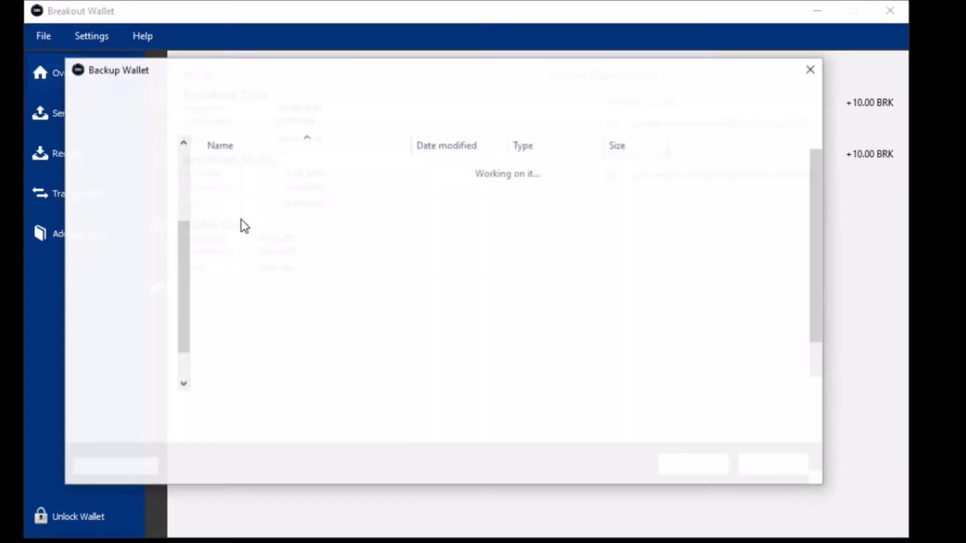
left_click_drag(186, 221, 191, 272)
left_click(142, 326)
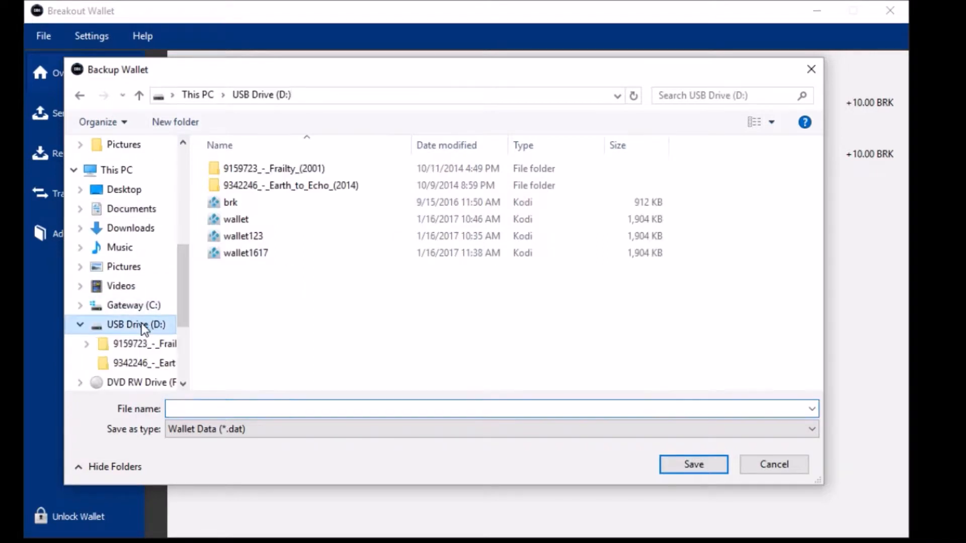
left_click(786, 464)
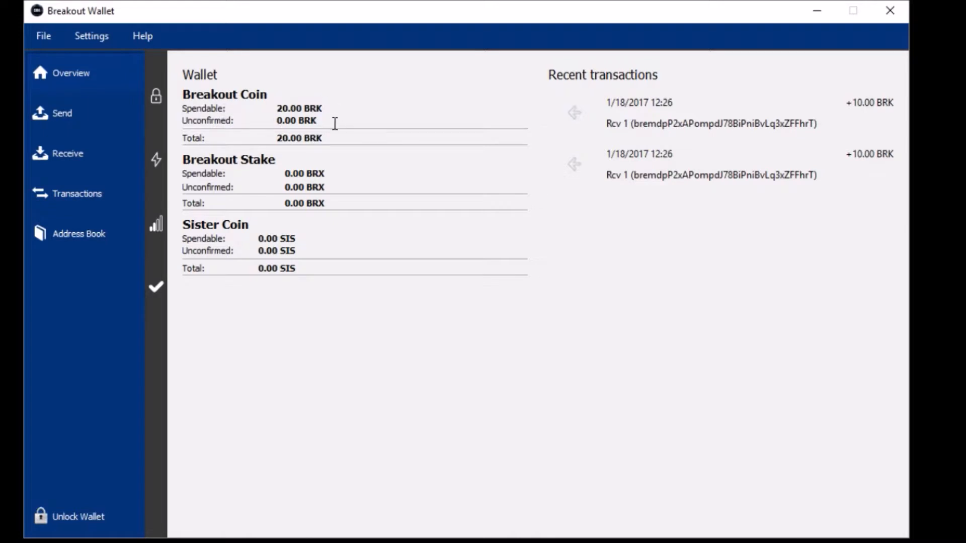
- Highlight the 20.00 BRK balance figures on the Overview, then go to the Send page
left_click_drag(319, 121, 278, 119)
left_click_drag(334, 137, 272, 138)
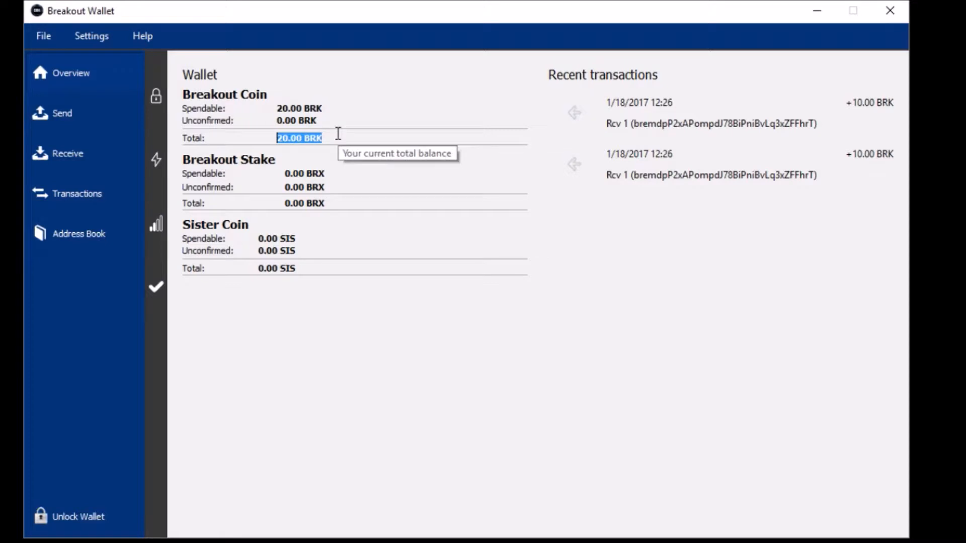
left_click(337, 134)
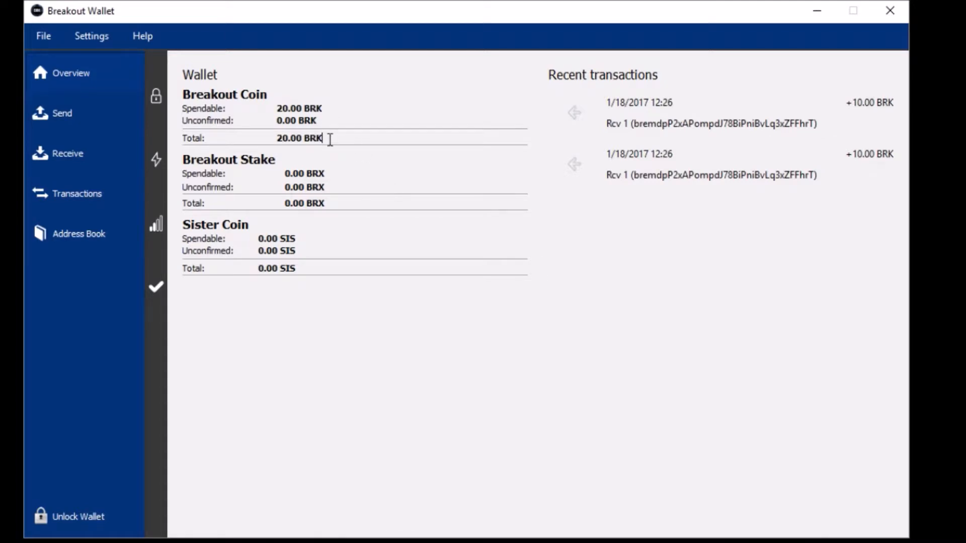
left_click_drag(330, 140, 274, 141)
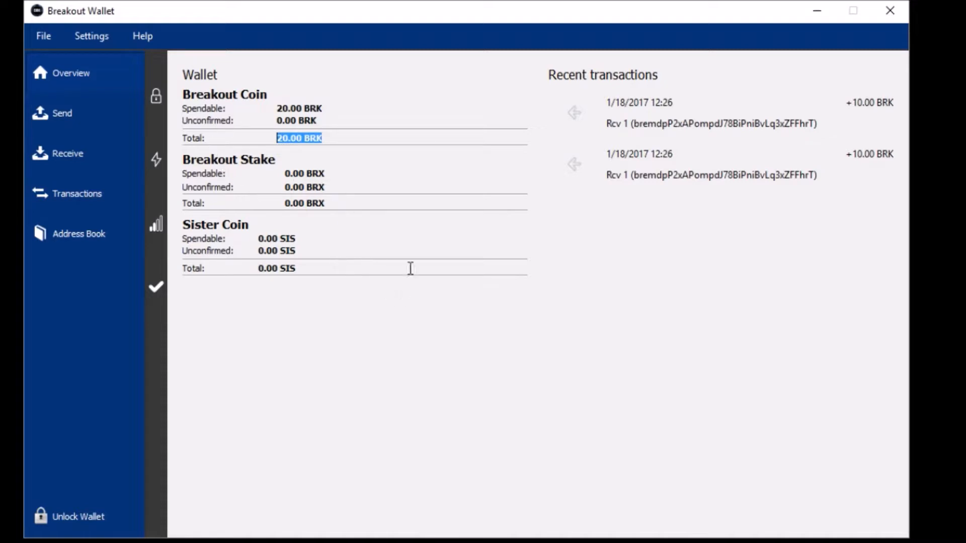
left_click(102, 115)
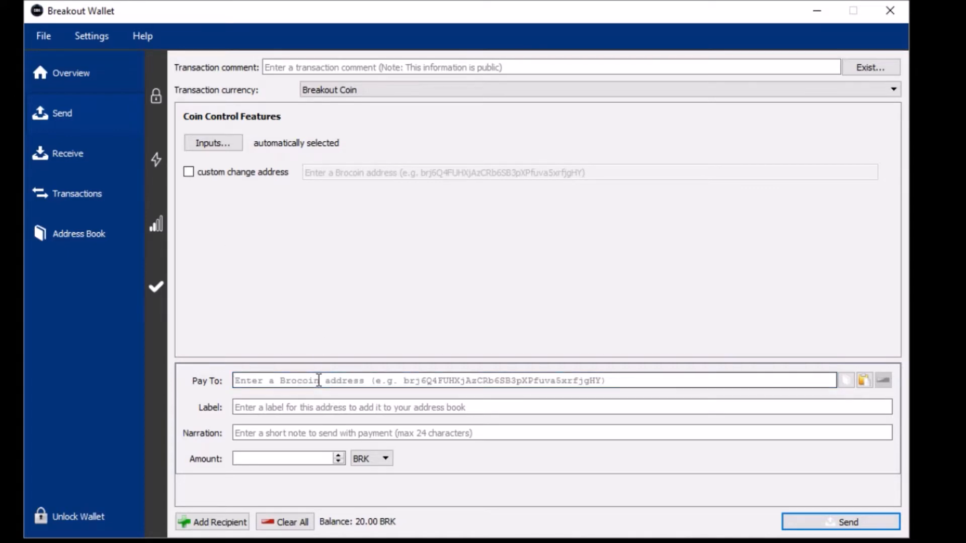
- Paste the recipient address, add narration 'heres 10brk', enter 10 BRK and confirm sending
right_click(616, 381)
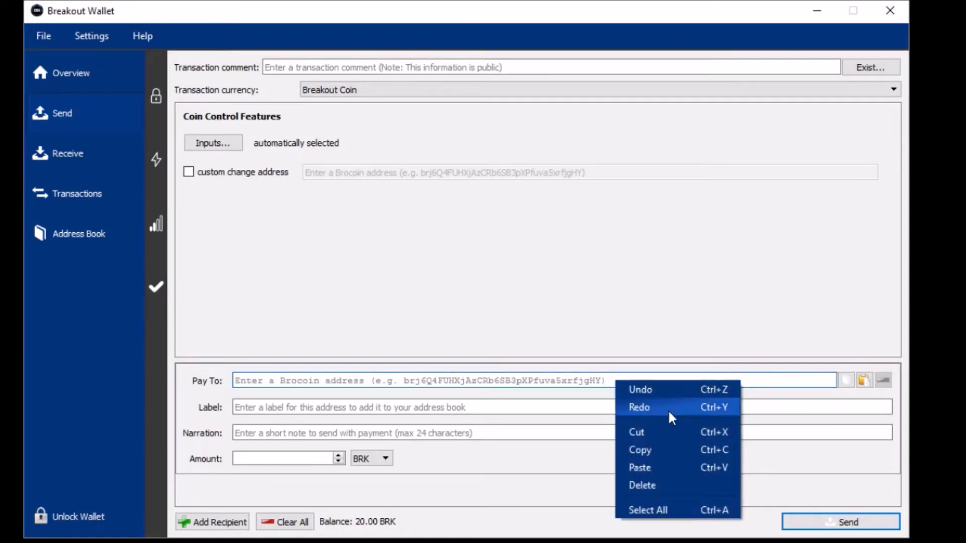
left_click(662, 467)
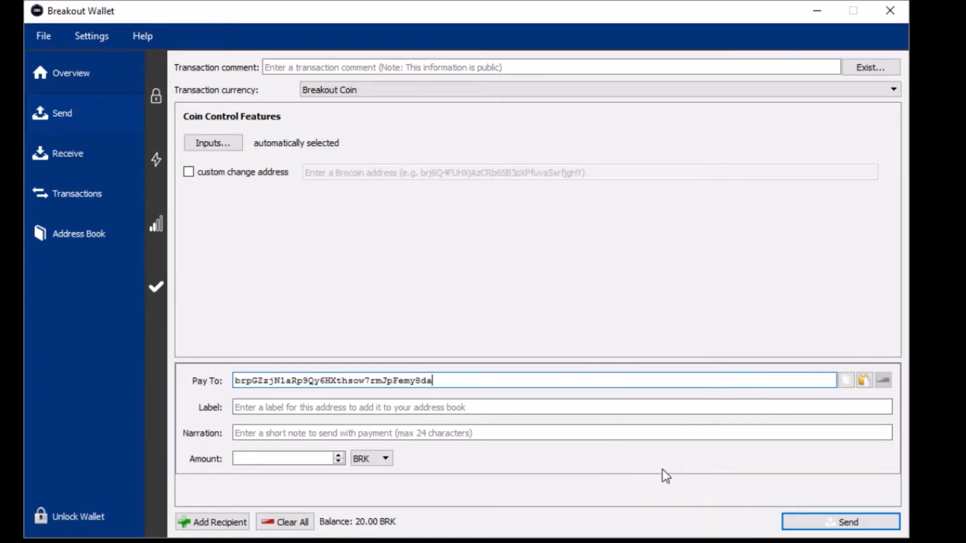
left_click(410, 405)
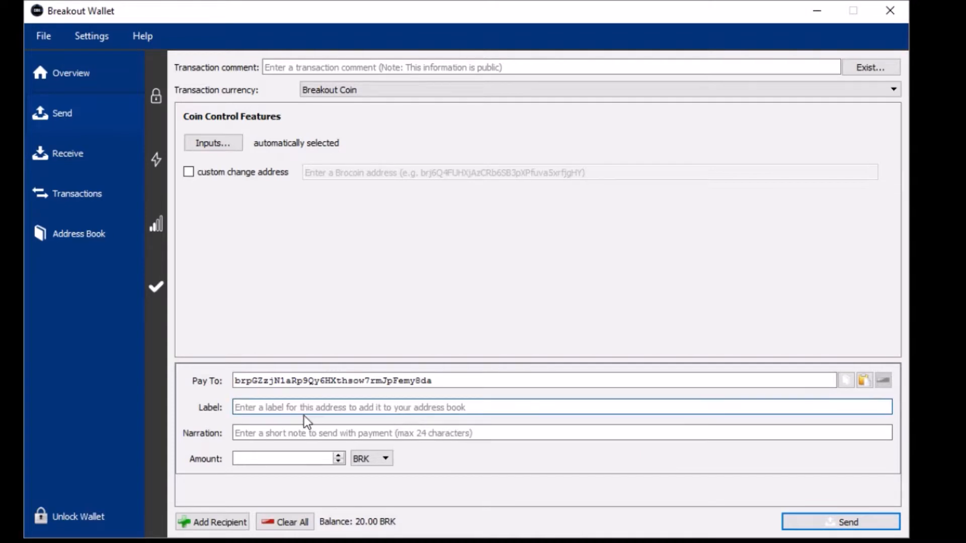
left_click(297, 433)
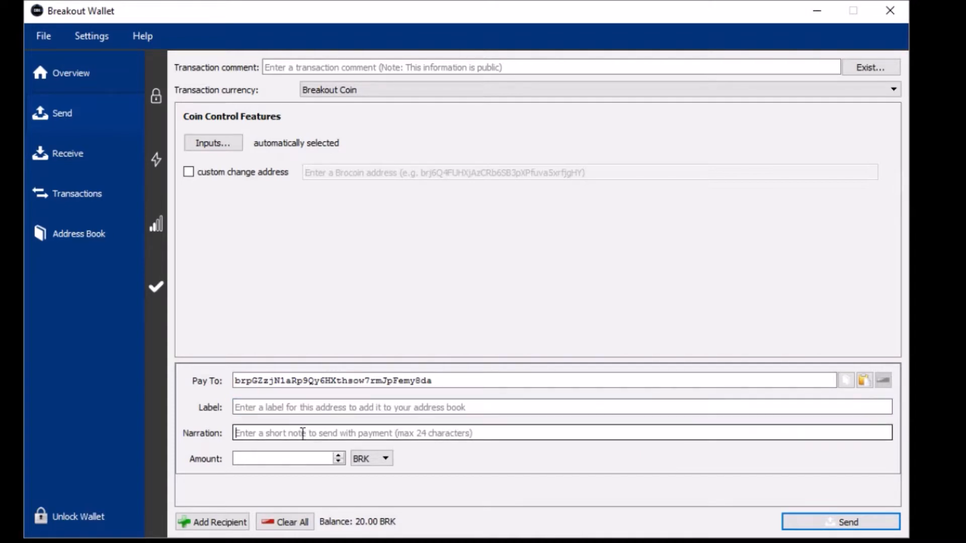
type("h")
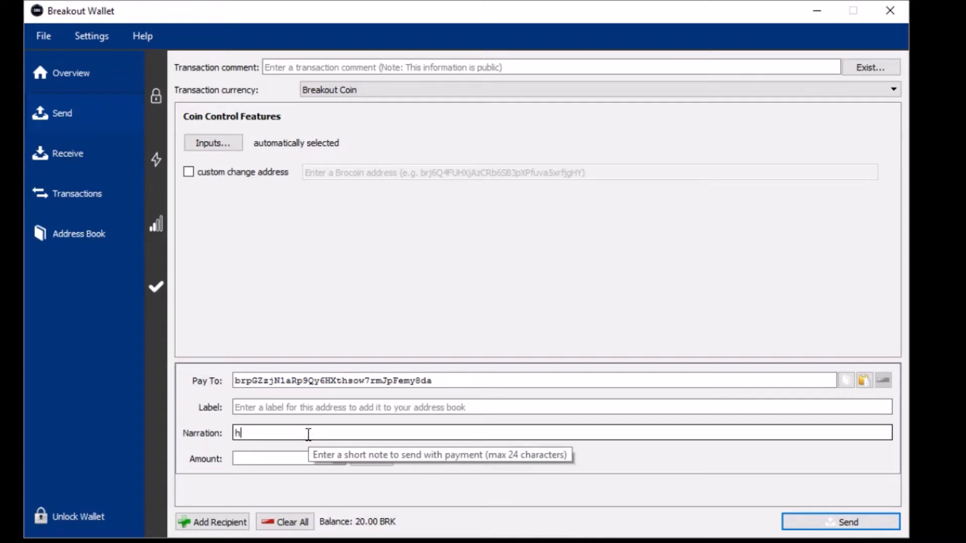
type("eres 10brk")
left_click(304, 455)
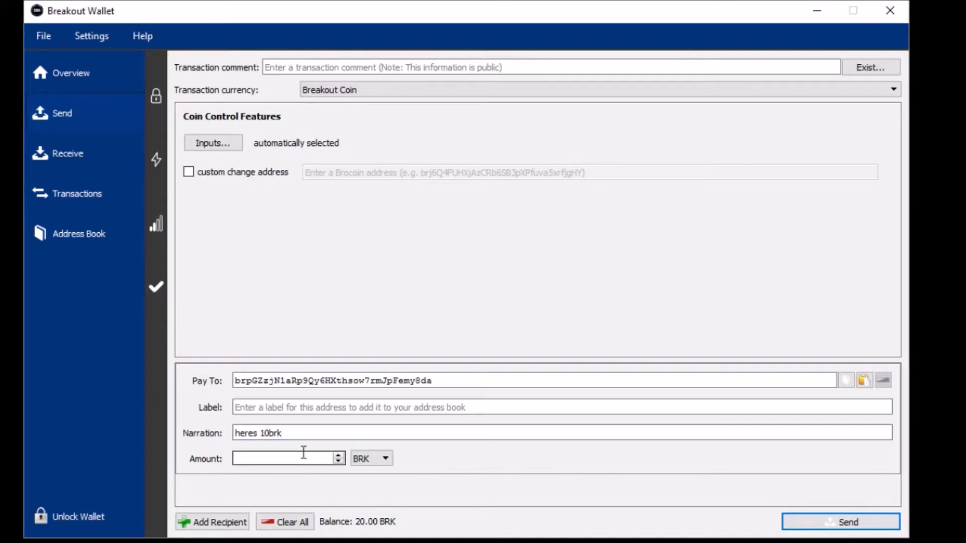
type("10")
left_click(357, 482)
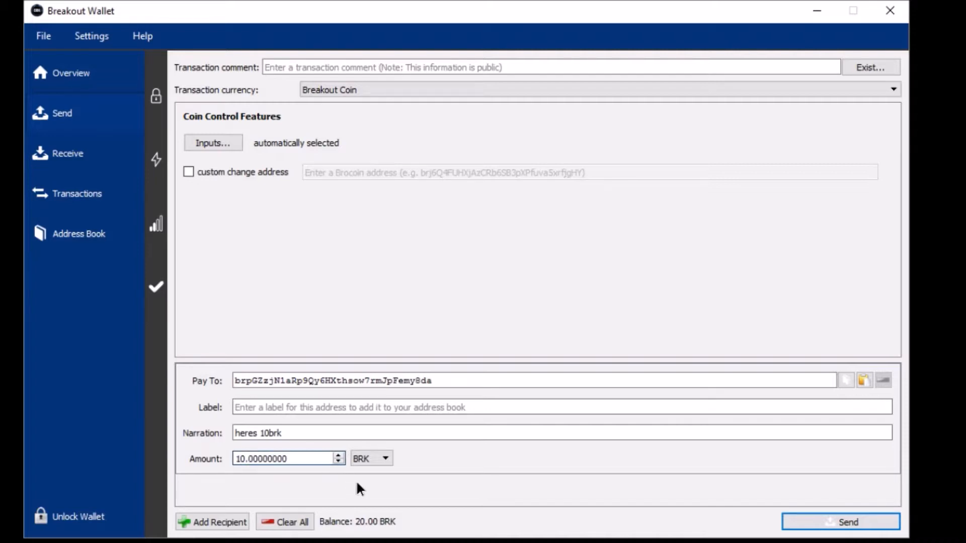
left_click(818, 526)
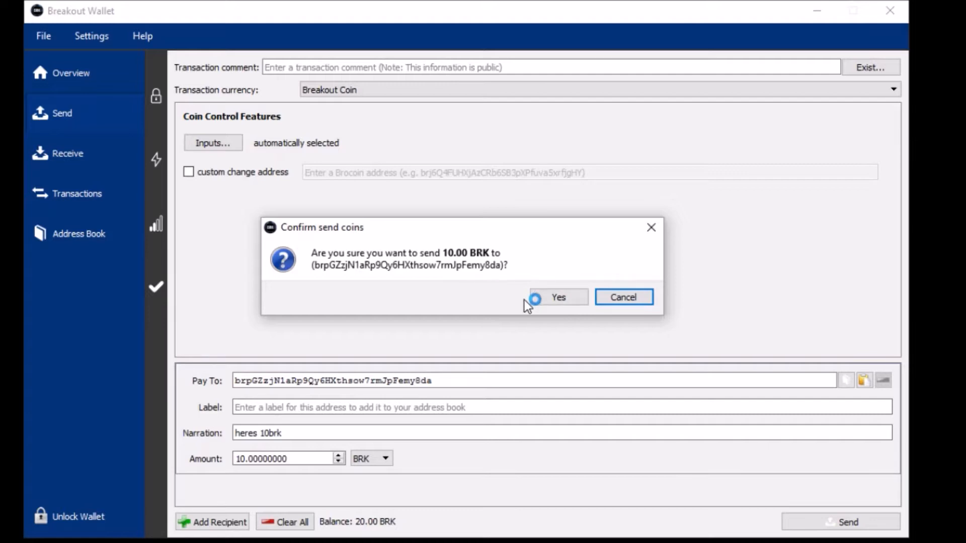
left_click(548, 298)
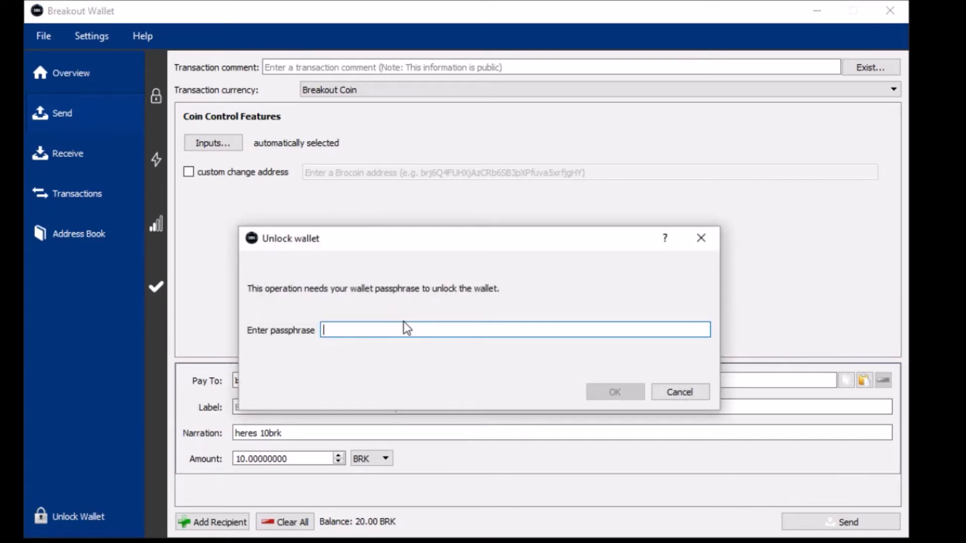
- Unlock the wallet with its passphrase and accept the 0.01 BRK transaction fee
type("•••")
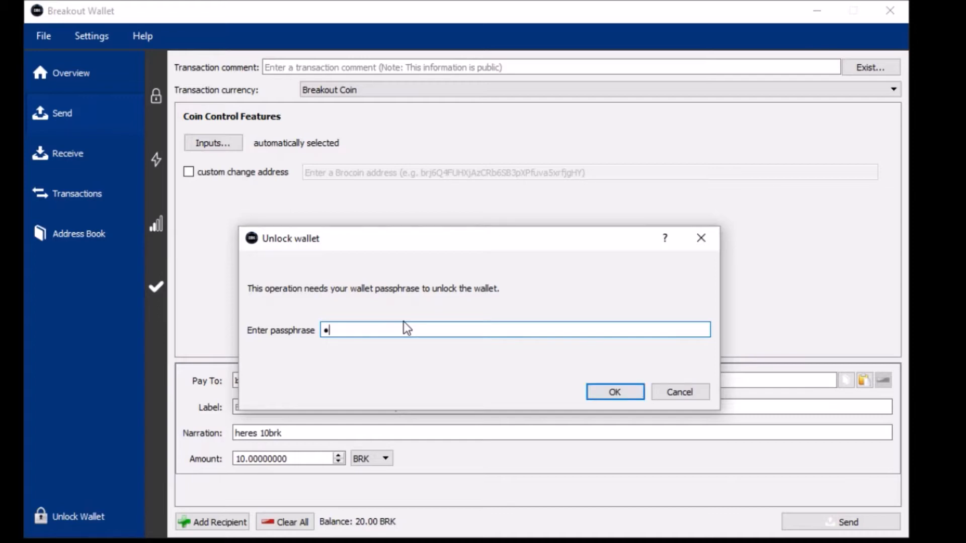
type("••••••")
key("Return")
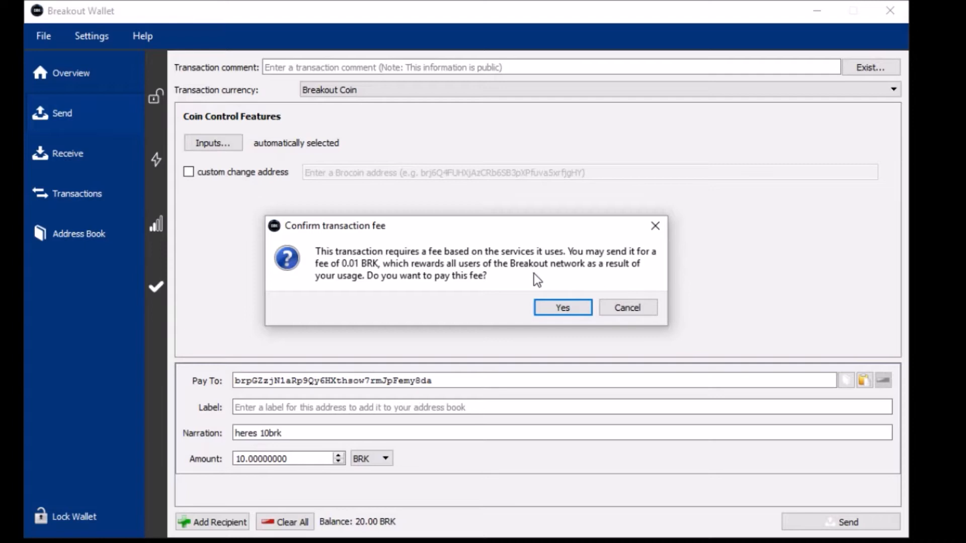
left_click(552, 308)
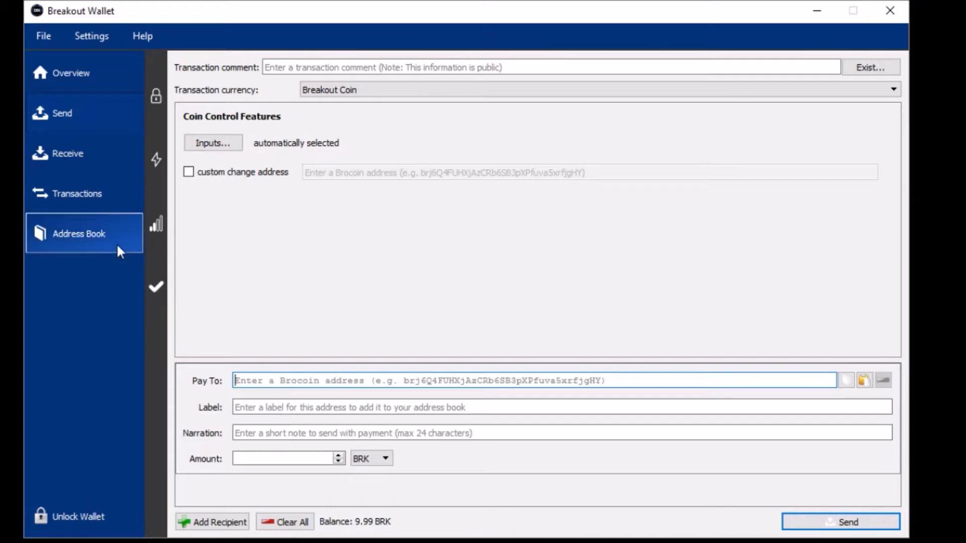
- Inspect the 1/19 -10.01 BRK send and the 1/18 receipt in Transactions, then return to Overview
left_click(72, 88)
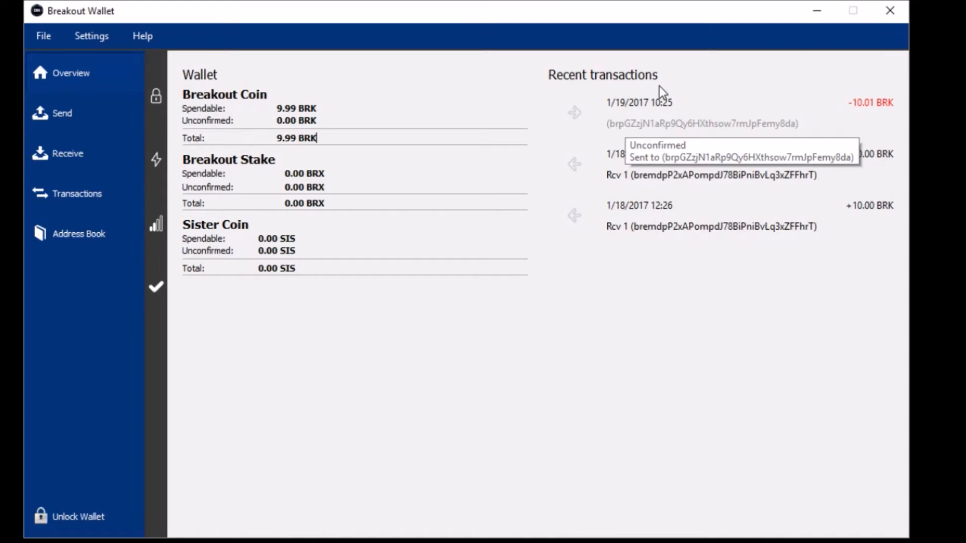
left_click(63, 207)
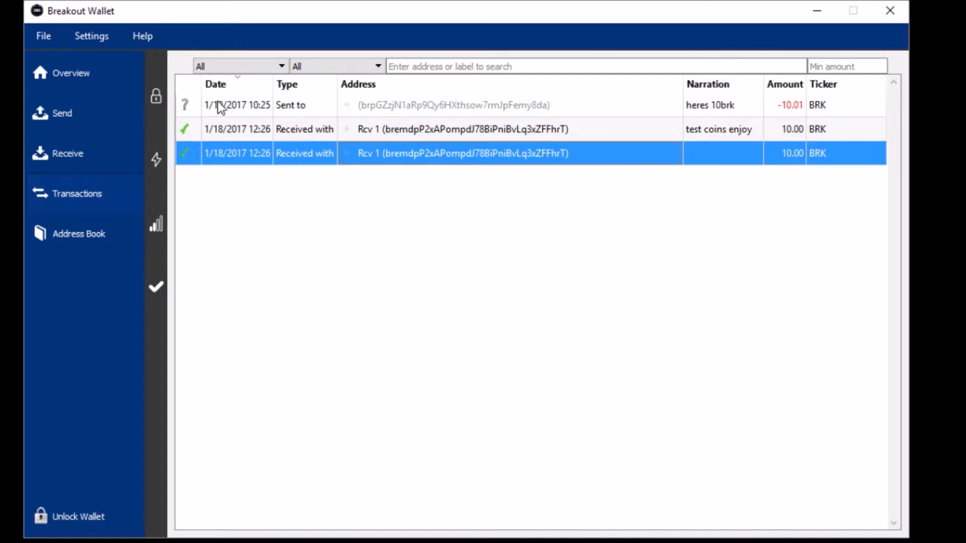
mouse_move(189, 105)
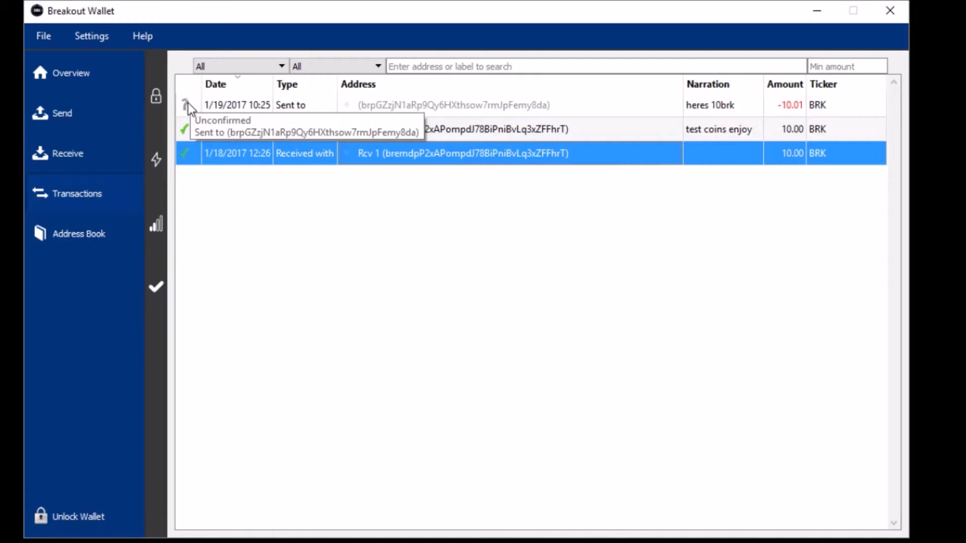
left_click(189, 127)
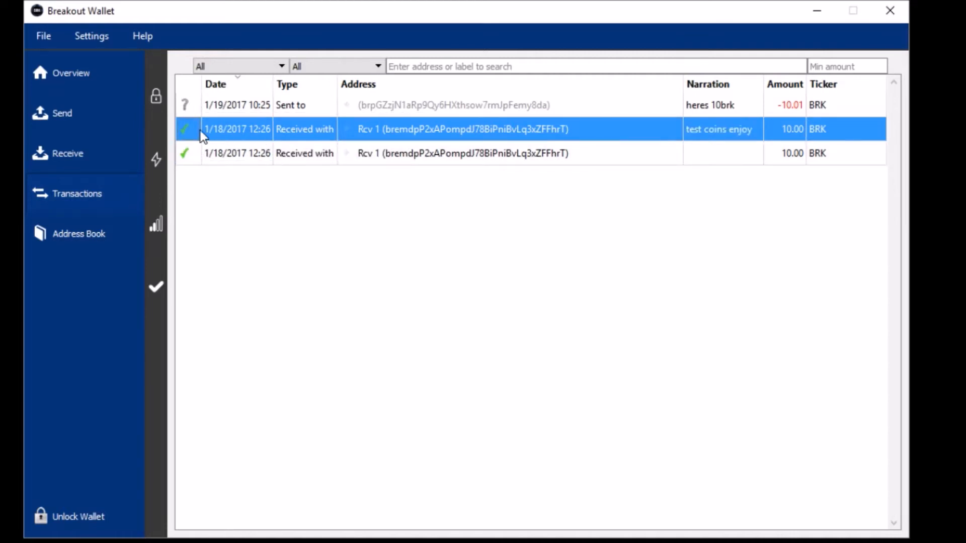
mouse_move(186, 132)
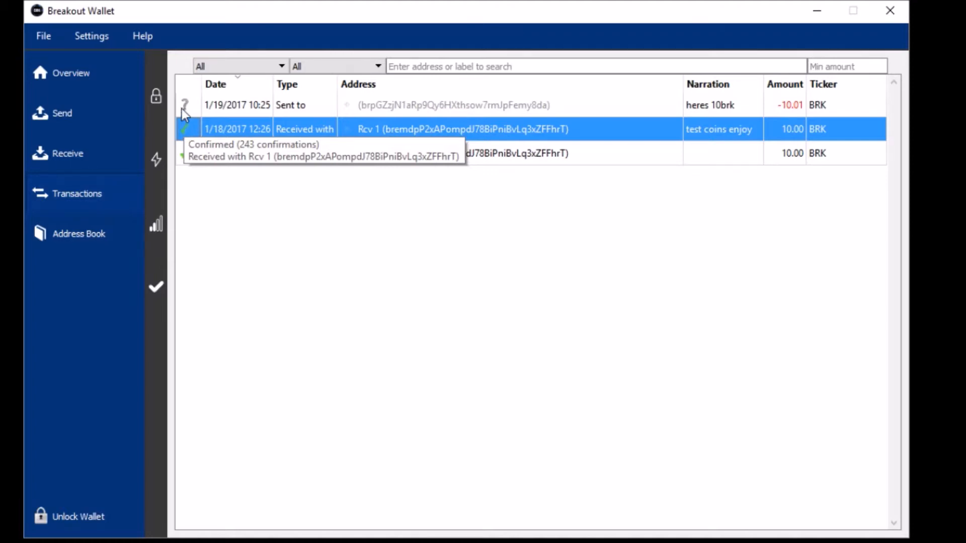
left_click(182, 110)
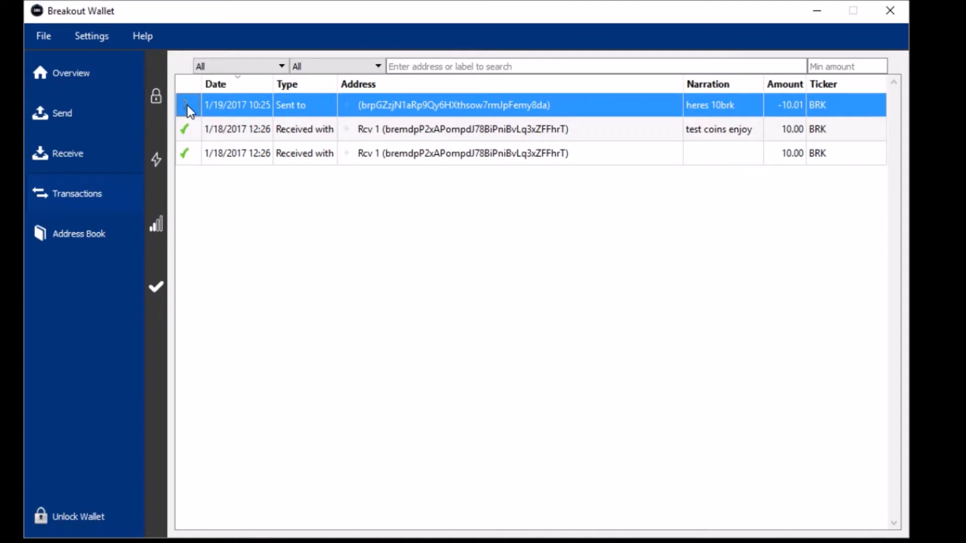
left_click(270, 197)
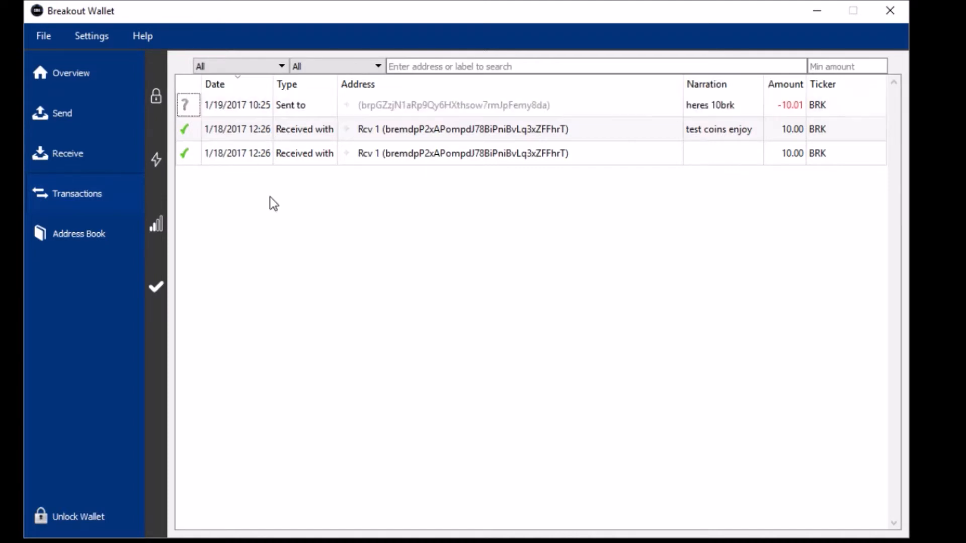
left_click(187, 102)
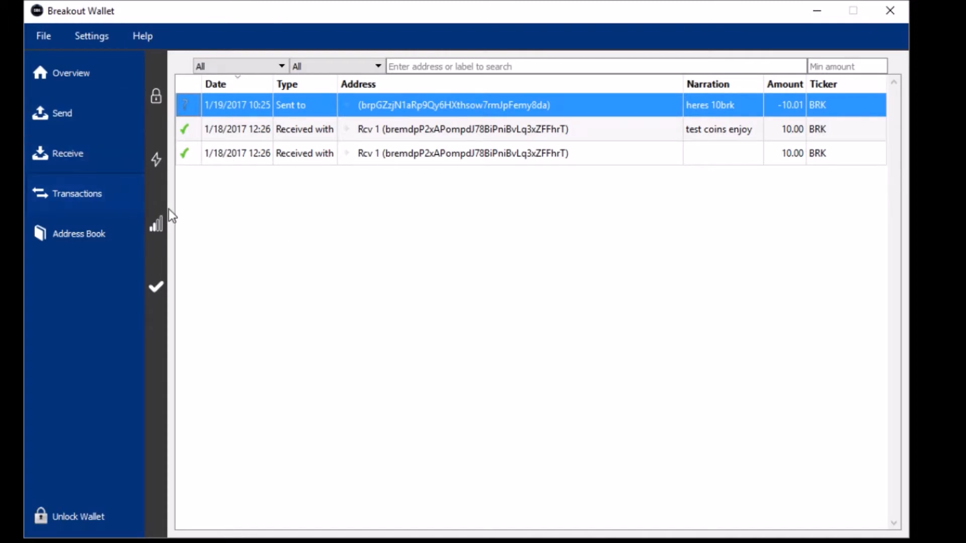
left_click(81, 79)
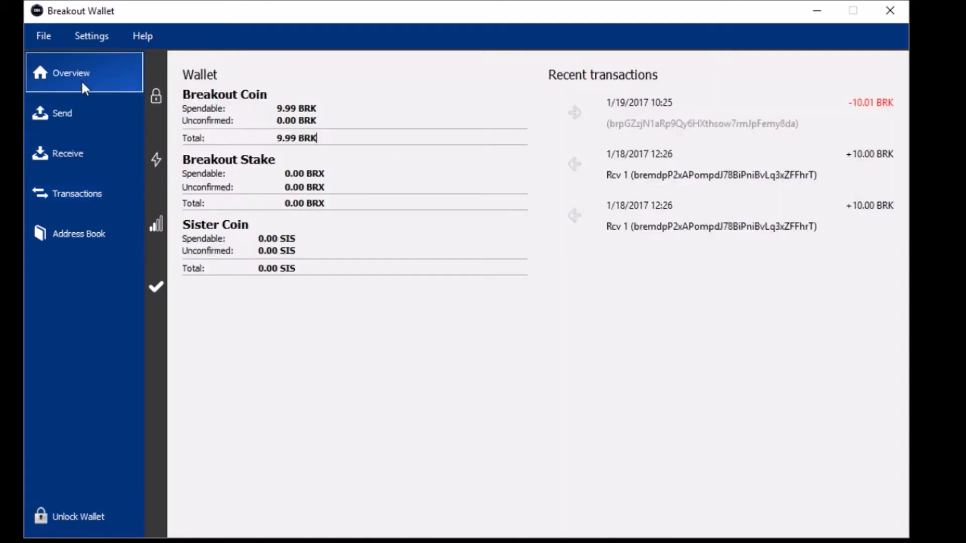
- Add a second, empty recipient entry on the Send form, which shows 9.99 BRK available
left_click(85, 116)
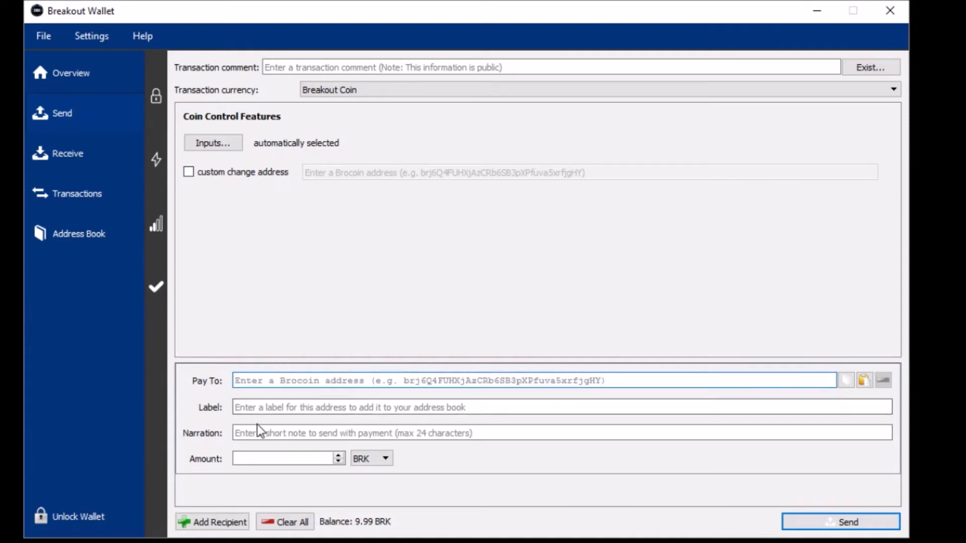
left_click(222, 526)
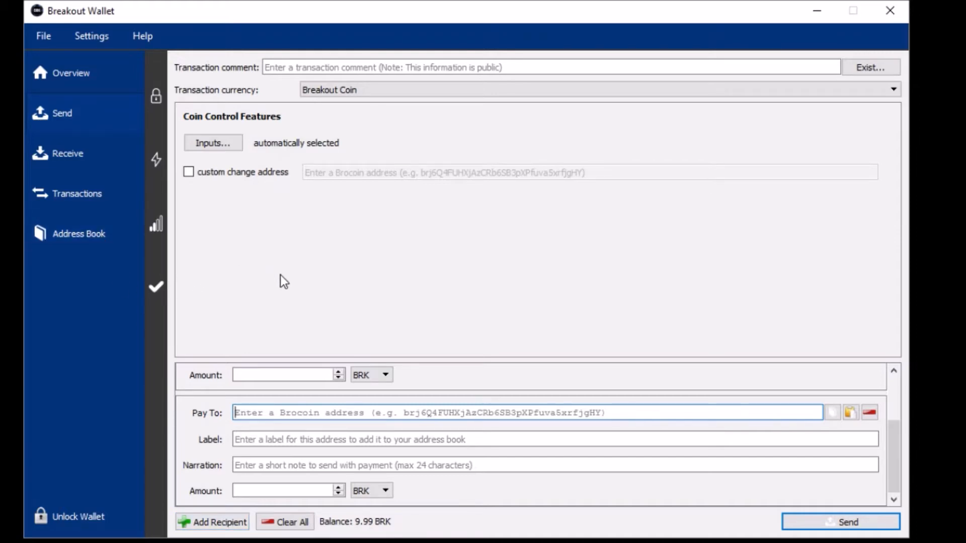
left_click(84, 197)
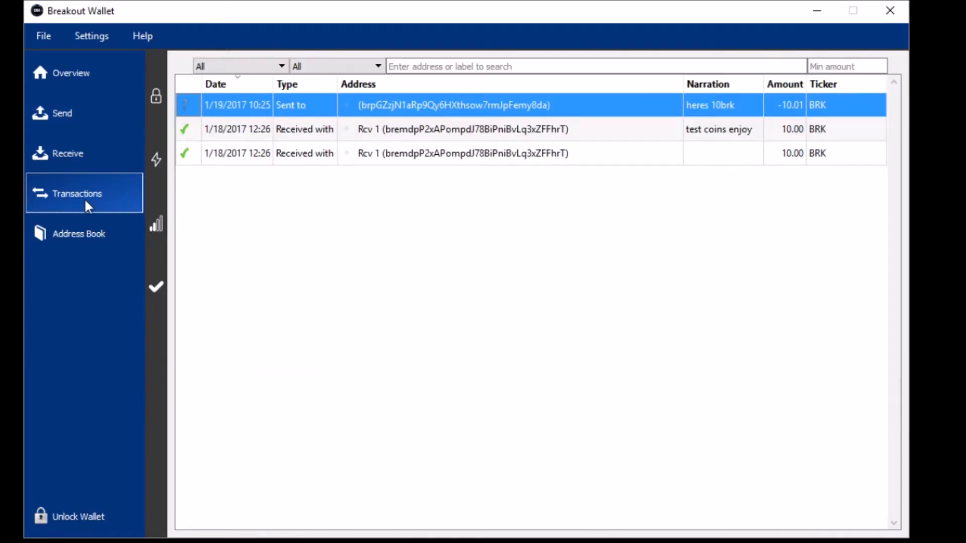
left_click(65, 113)
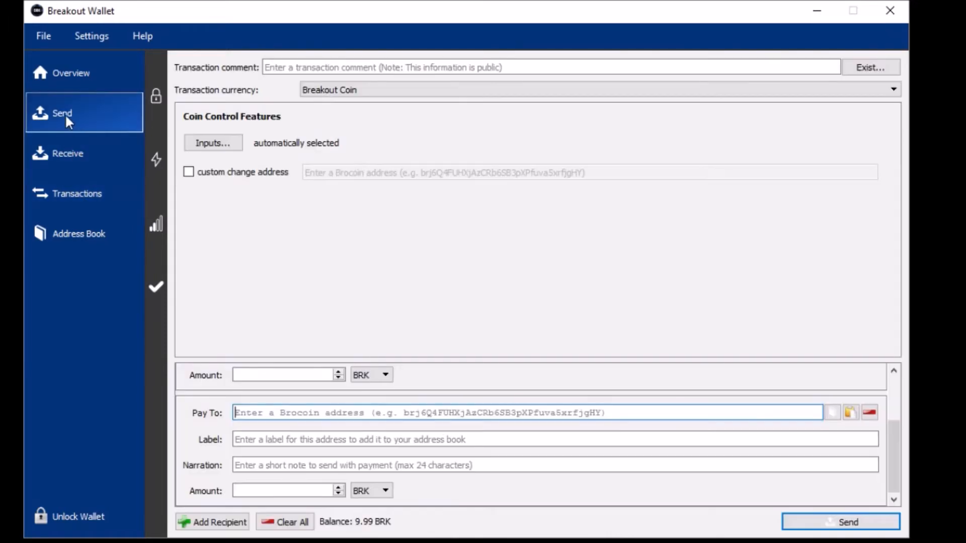
- Open the Receive page and select the Rcv2 address below Rcv 1
left_click(77, 146)
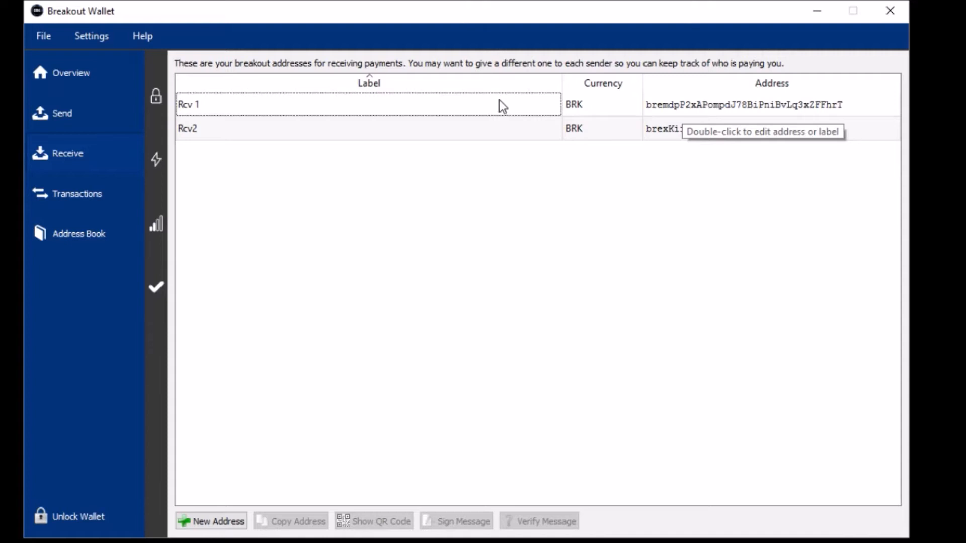
left_click(496, 132)
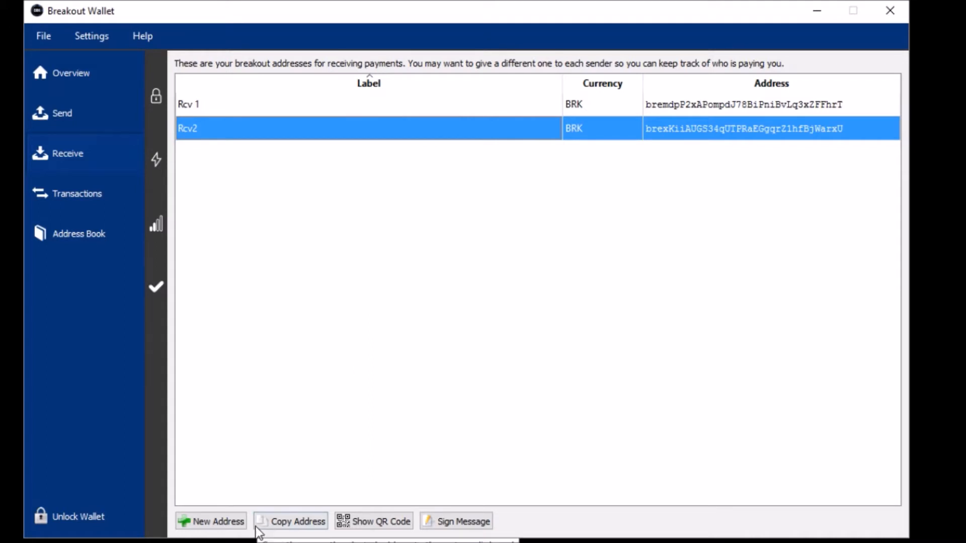
- Create a new receiving address labelled with a contact's first name, unlocking the wallet with its passphrase
left_click(227, 519)
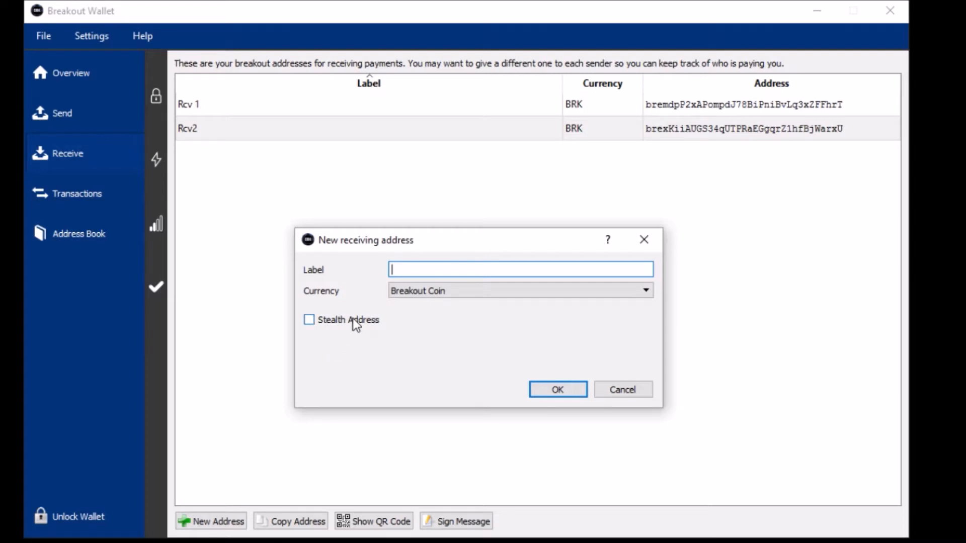
type("Tom")
left_click(550, 388)
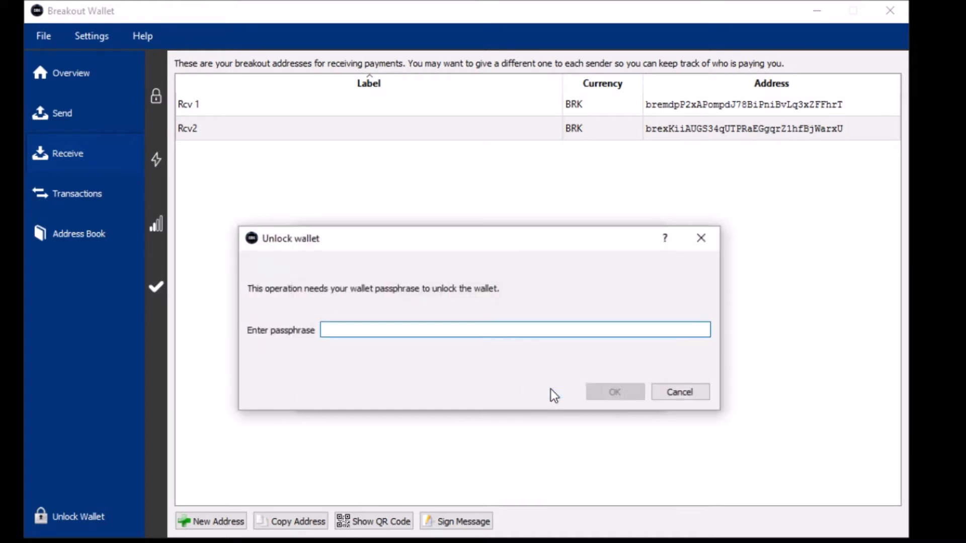
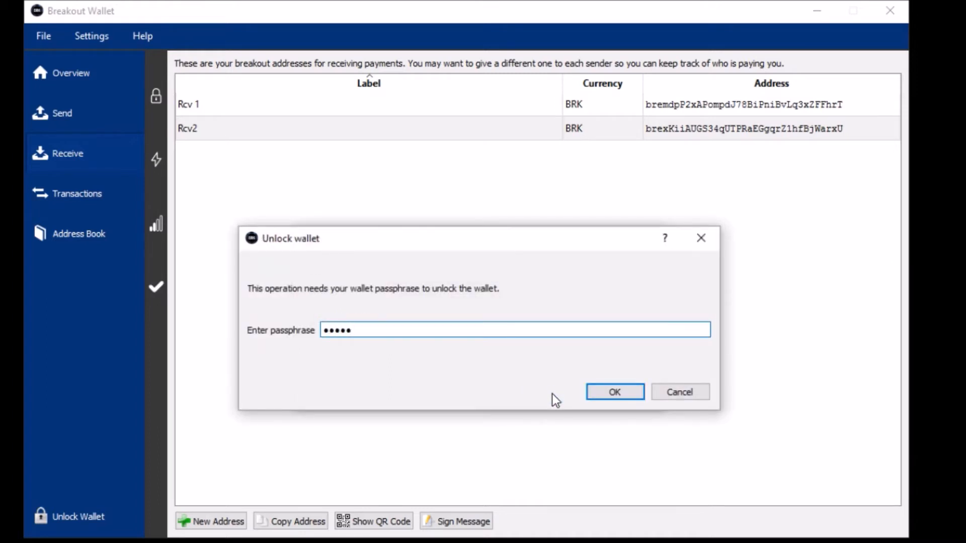
key("Return")
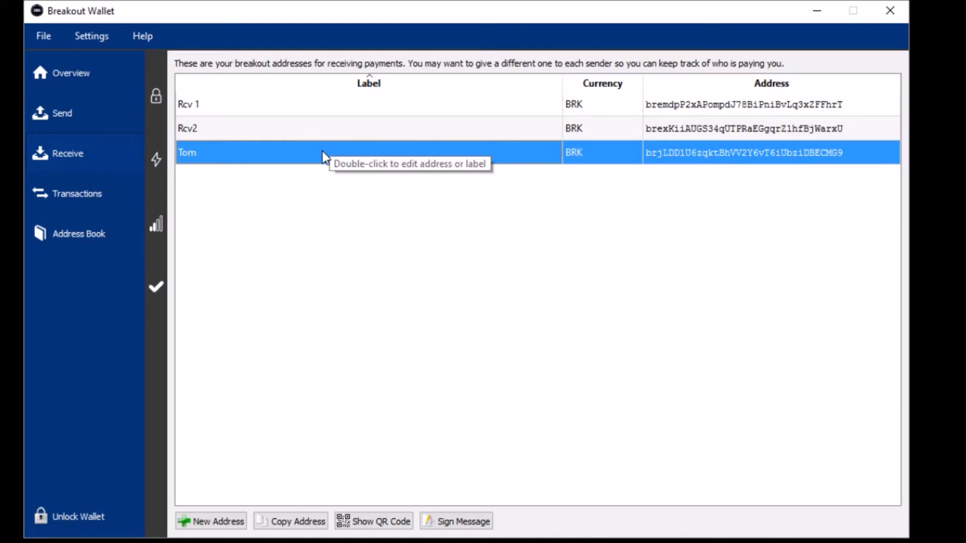
- Copy the new receiving address, check the transaction history, and return to the 9.99 BRK overview
right_click(679, 157)
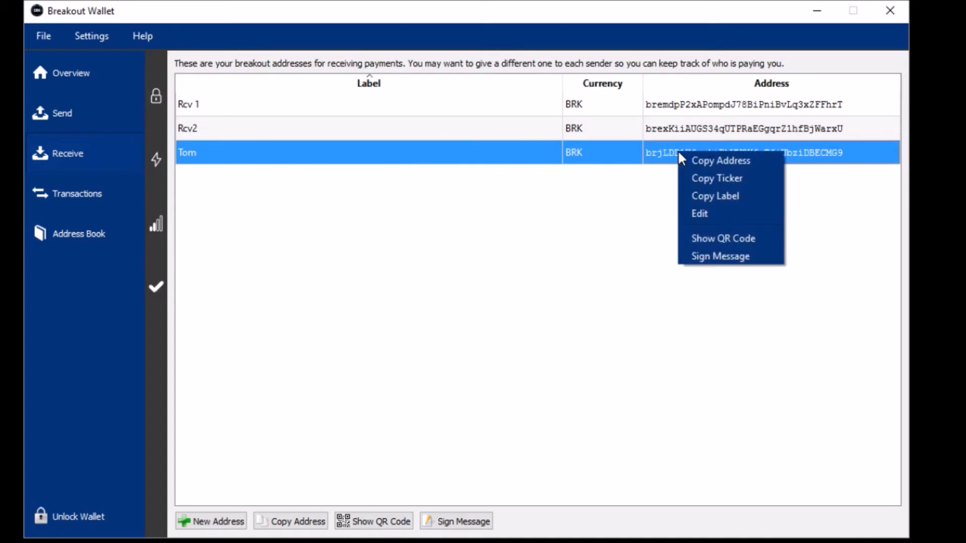
left_click(690, 162)
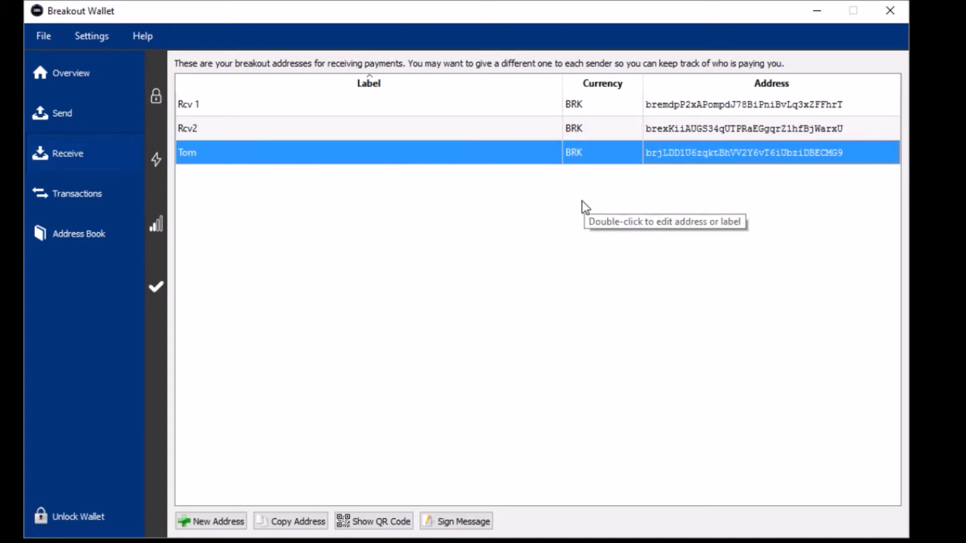
left_click(73, 201)
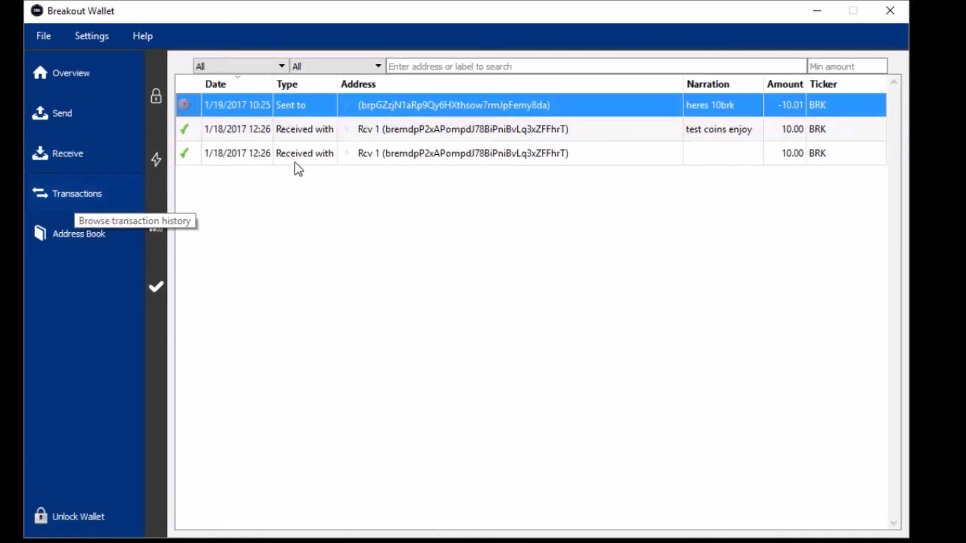
mouse_move(194, 105)
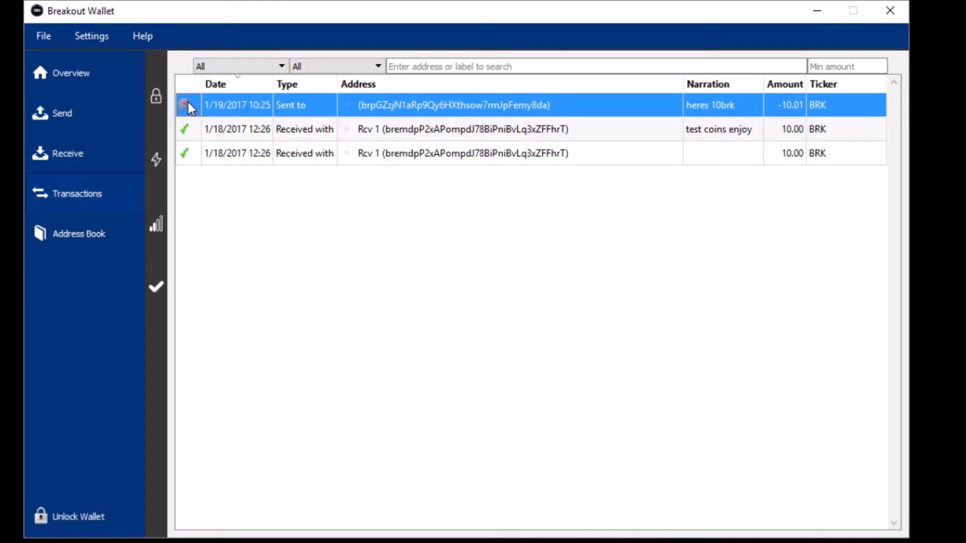
left_click(111, 78)
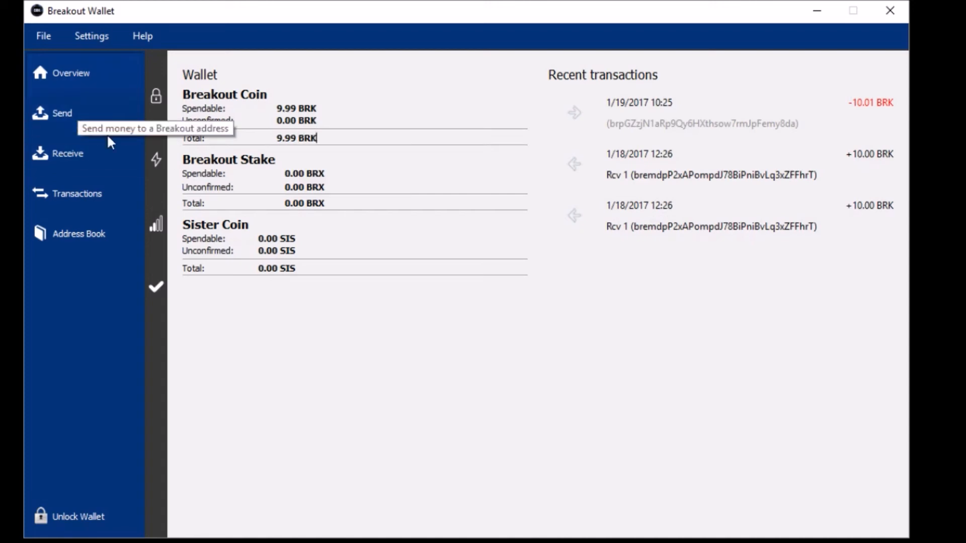
- In the Address Book, edit the '(no label)' sending address and save its label as 'BRK Main'
left_click(109, 230)
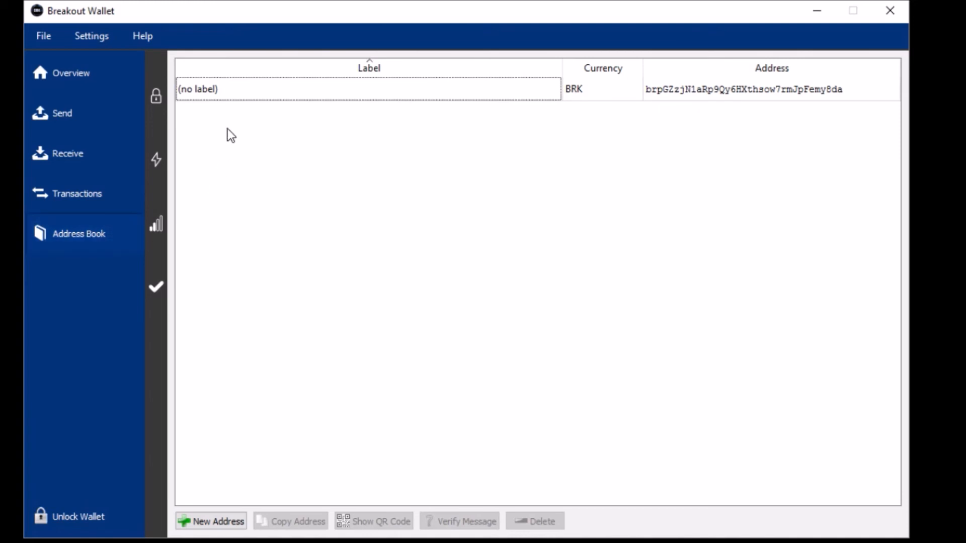
left_click(263, 91)
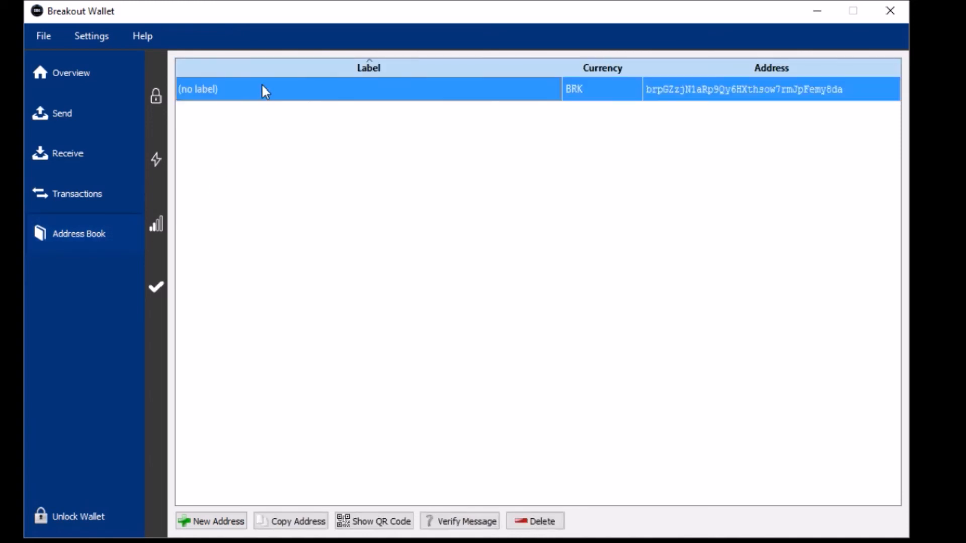
right_click(262, 89)
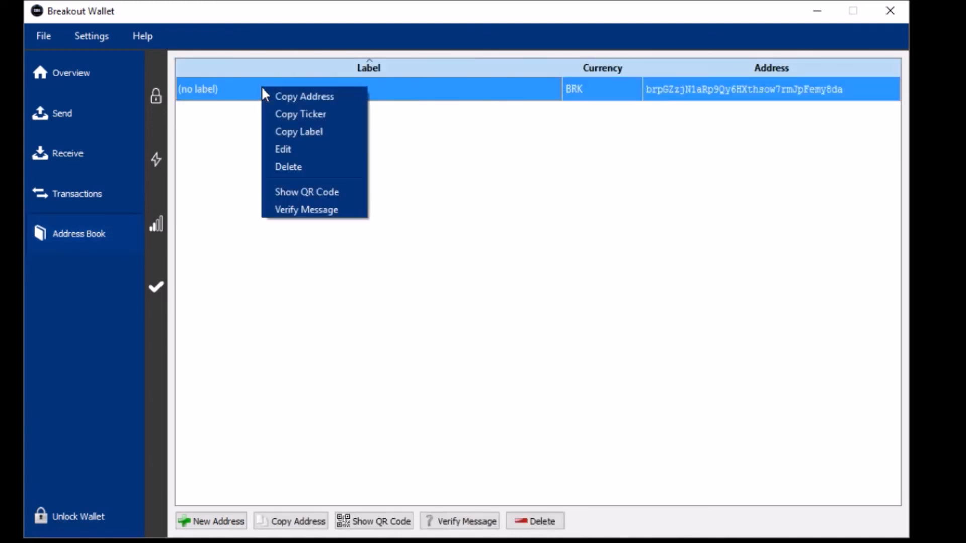
left_click(307, 151)
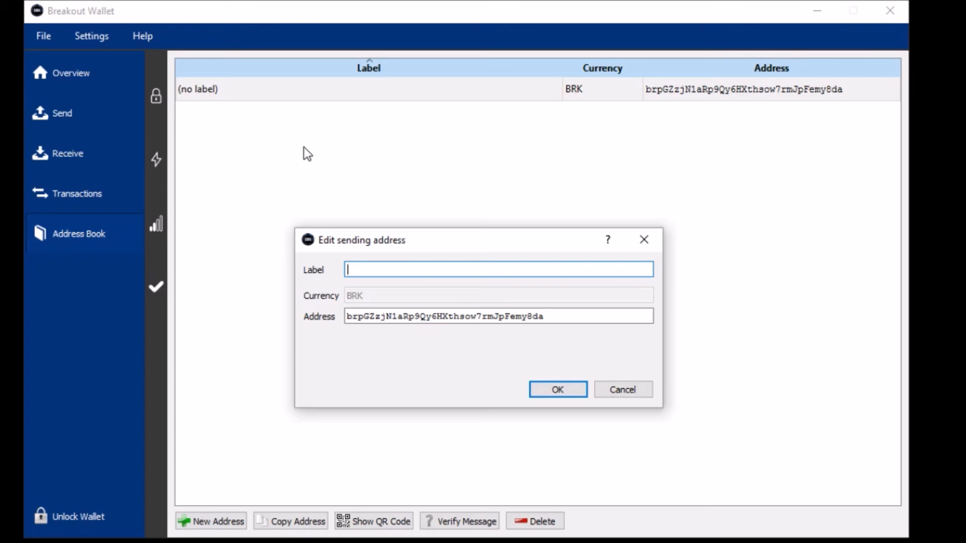
type("BRK Main")
left_click(539, 396)
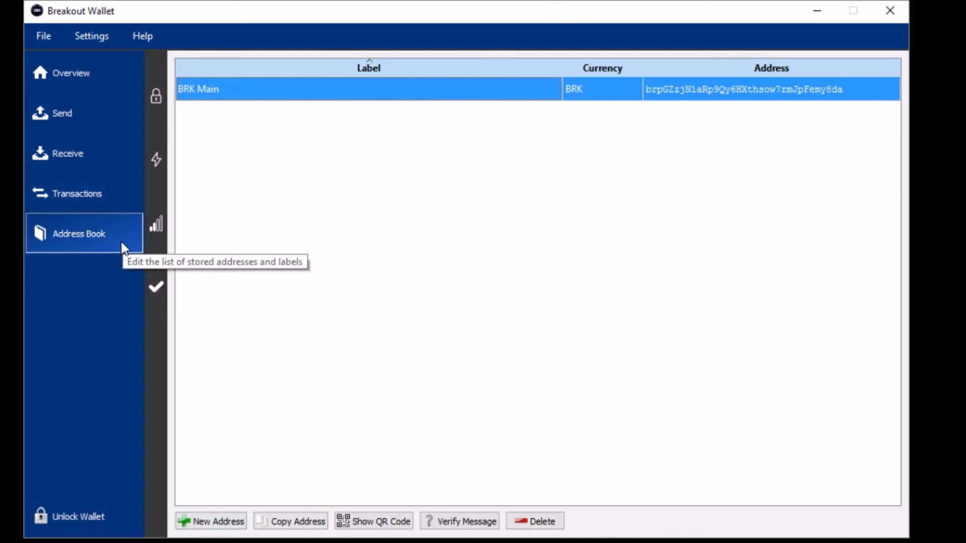
- Return to the overview to confirm the -10.01 BRK send shows BRK Main, then open Help
left_click(76, 96)
left_click(69, 75)
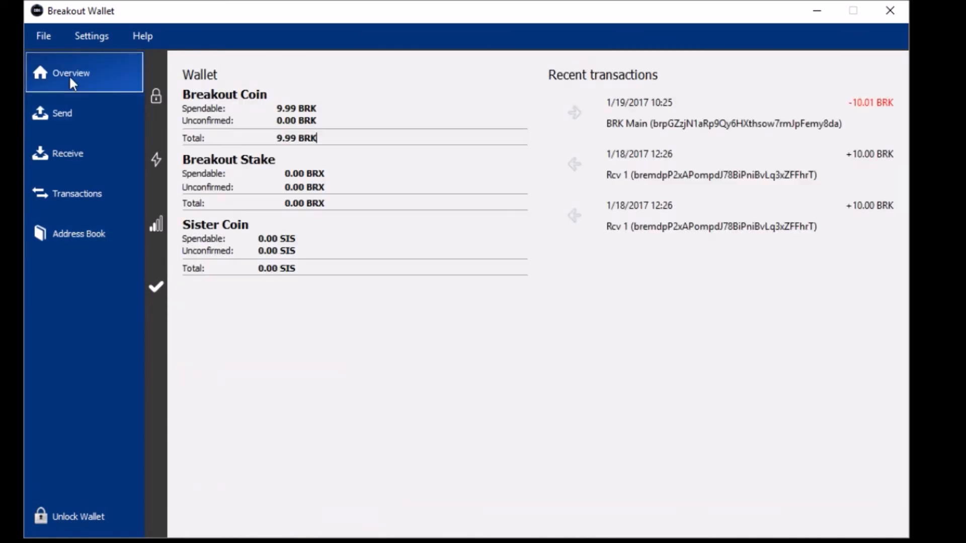
left_click(109, 237)
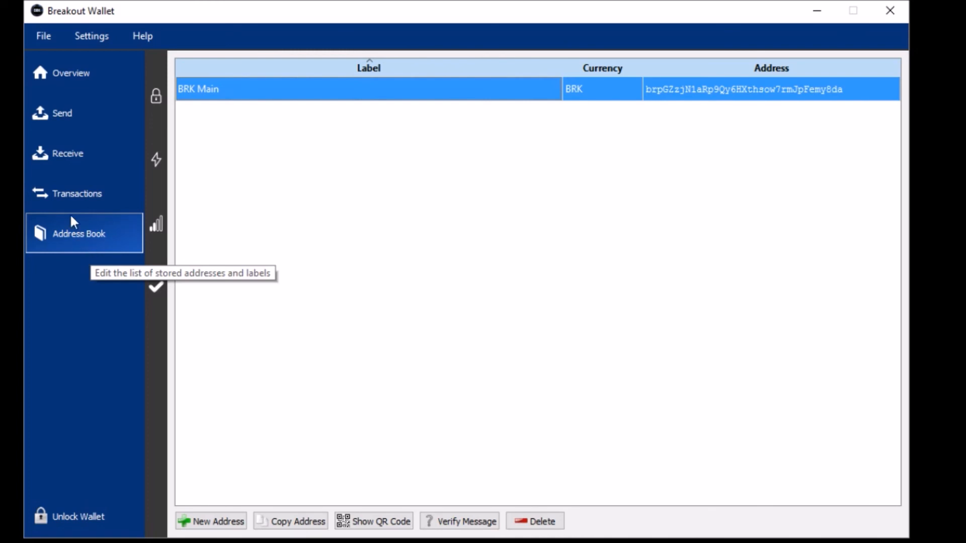
left_click(56, 78)
left_click(140, 37)
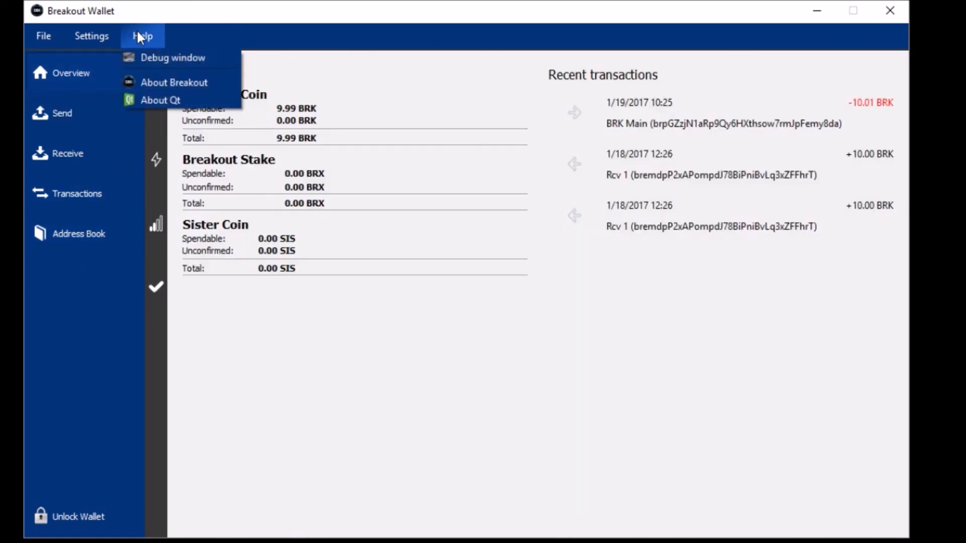
- Check the About Breakout box showing version 1.4.5.0, close it, and open the Send coins form
left_click(197, 81)
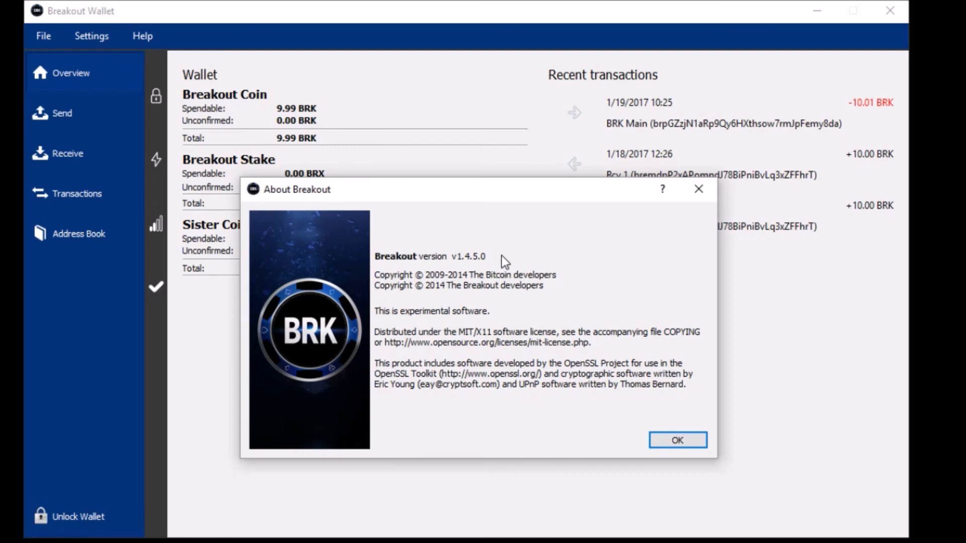
left_click(659, 440)
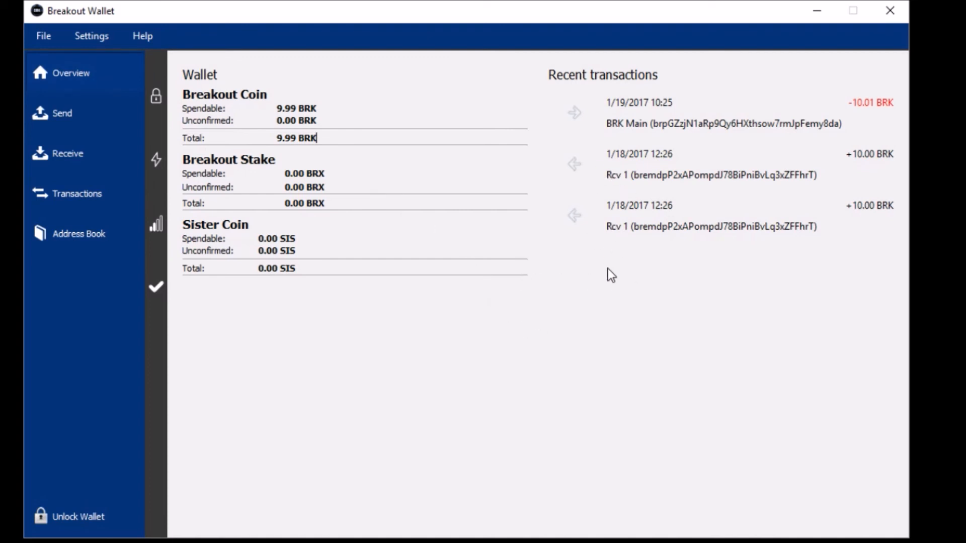
left_click(61, 112)
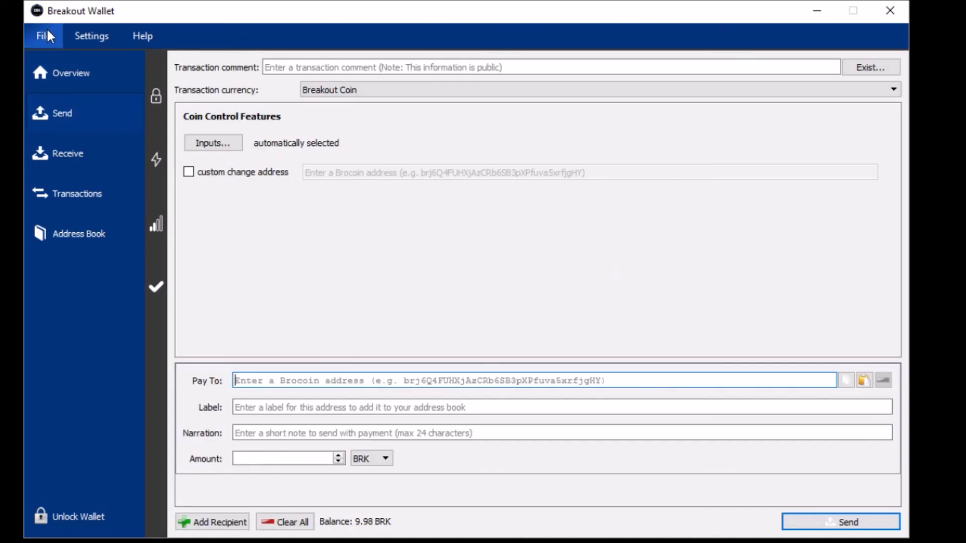